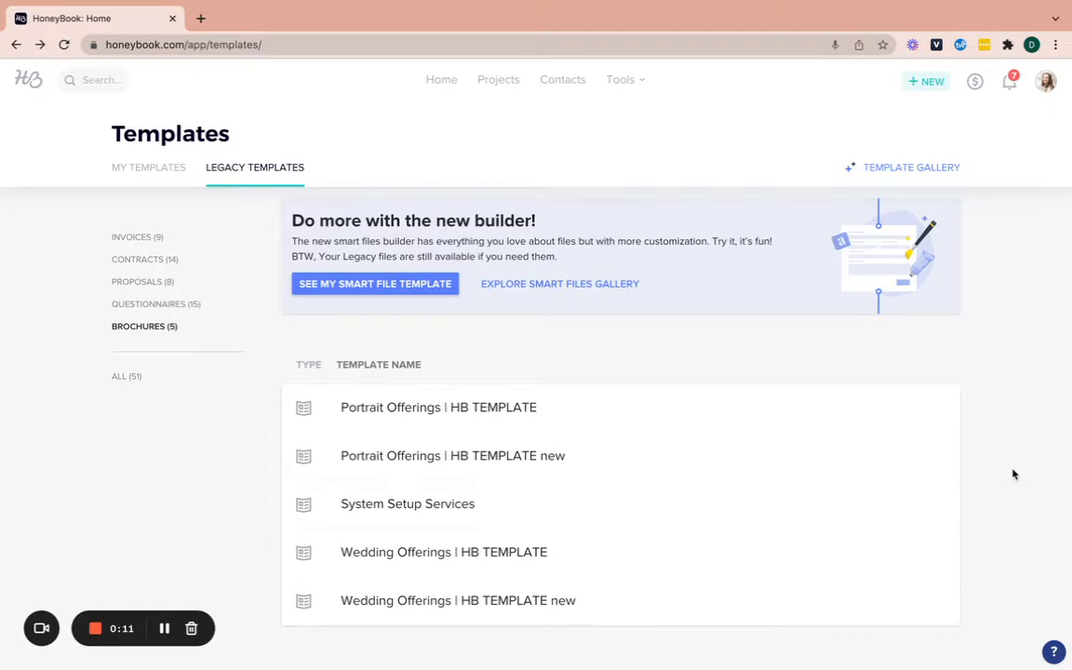
Open the System Setup Services brochure template and scroll through its contents
left_click(478, 516)
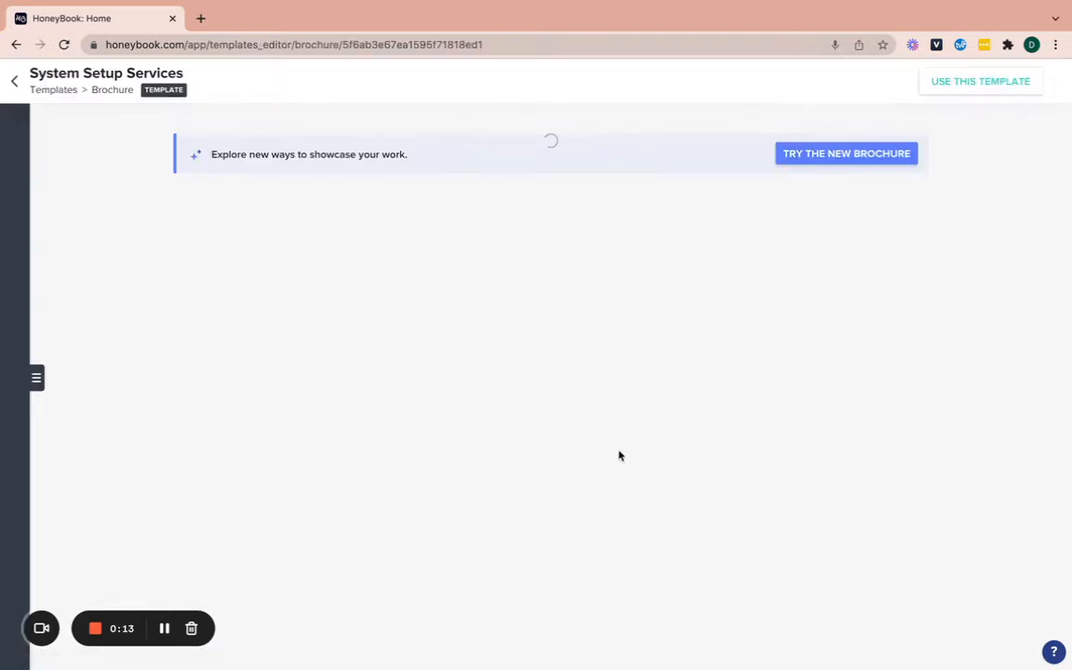
scroll(629, 457, "down", 15)
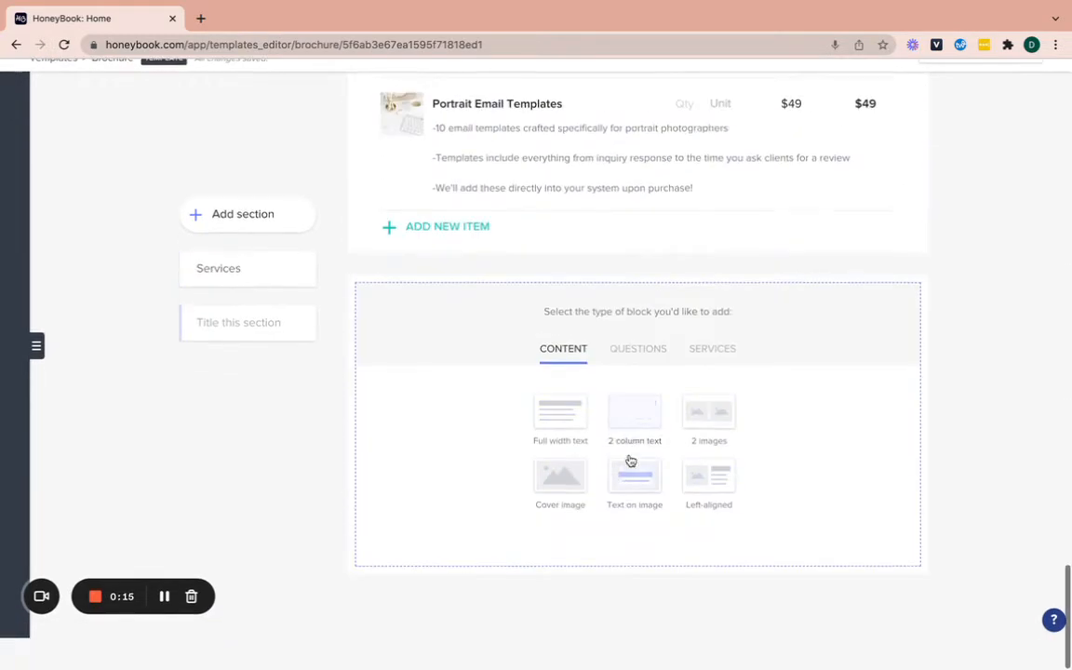
scroll(629, 459, "up", 10)
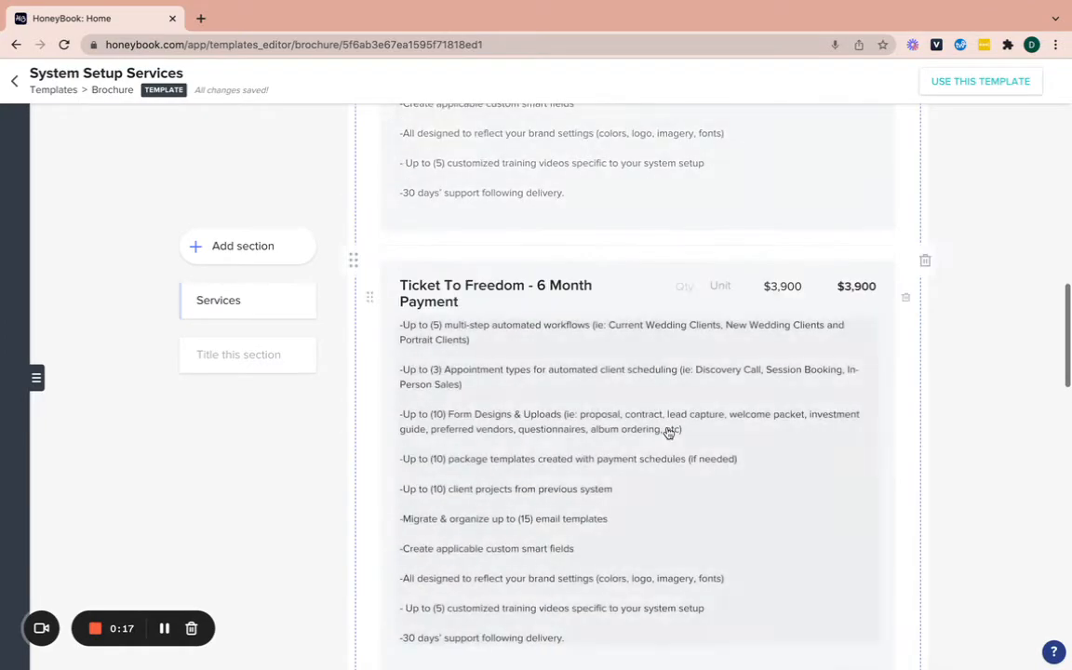
scroll(669, 433, "up", 8)
scroll(669, 433, "down", 15)
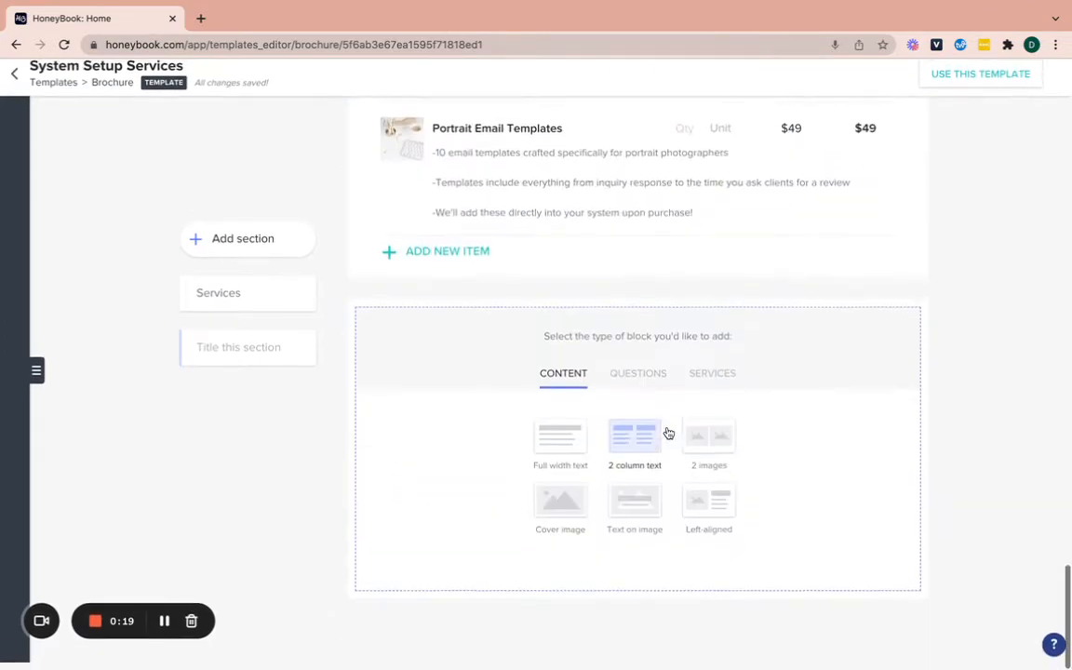
scroll(668, 433, "up", 6)
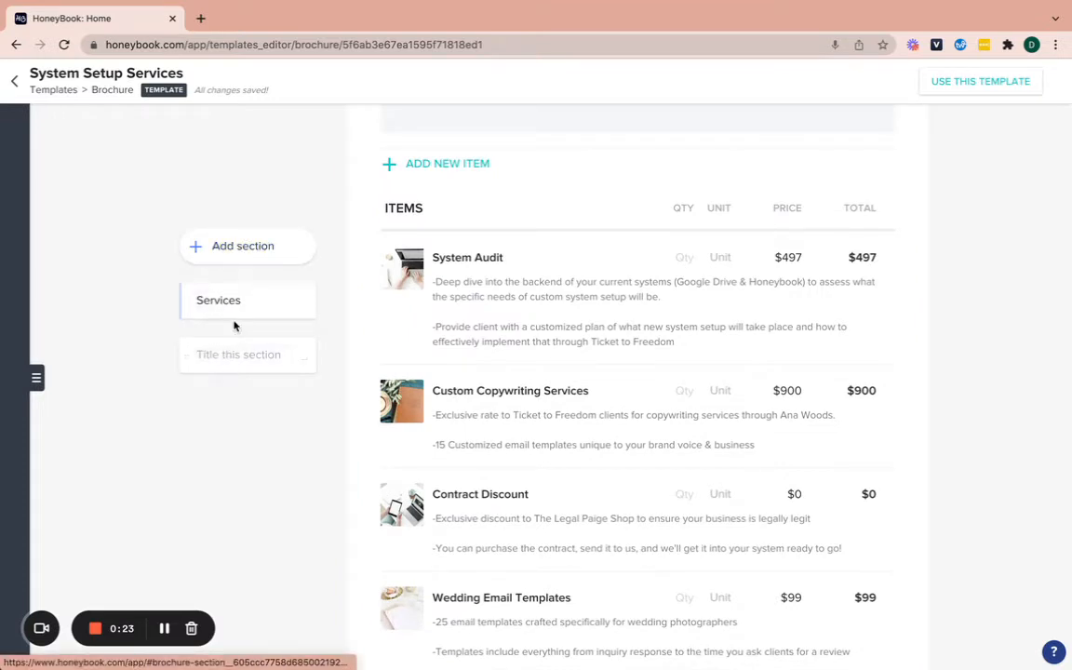
Preview the Wedding Offerings | HB TEMPLATE brochure, then return to the templates list
left_click(14, 81)
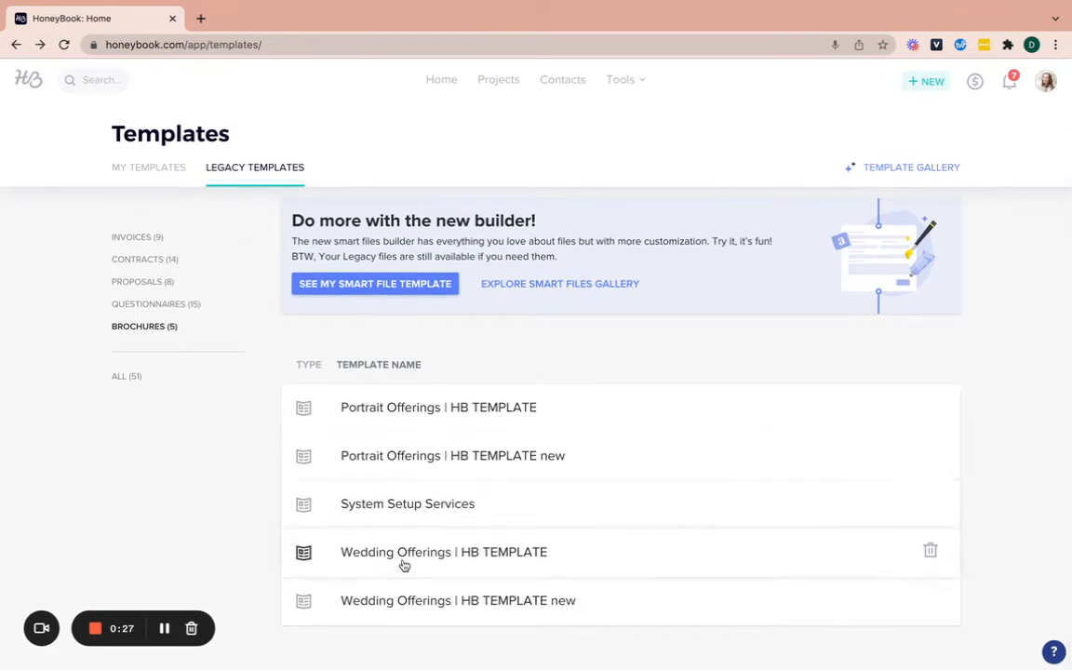
left_click(403, 557)
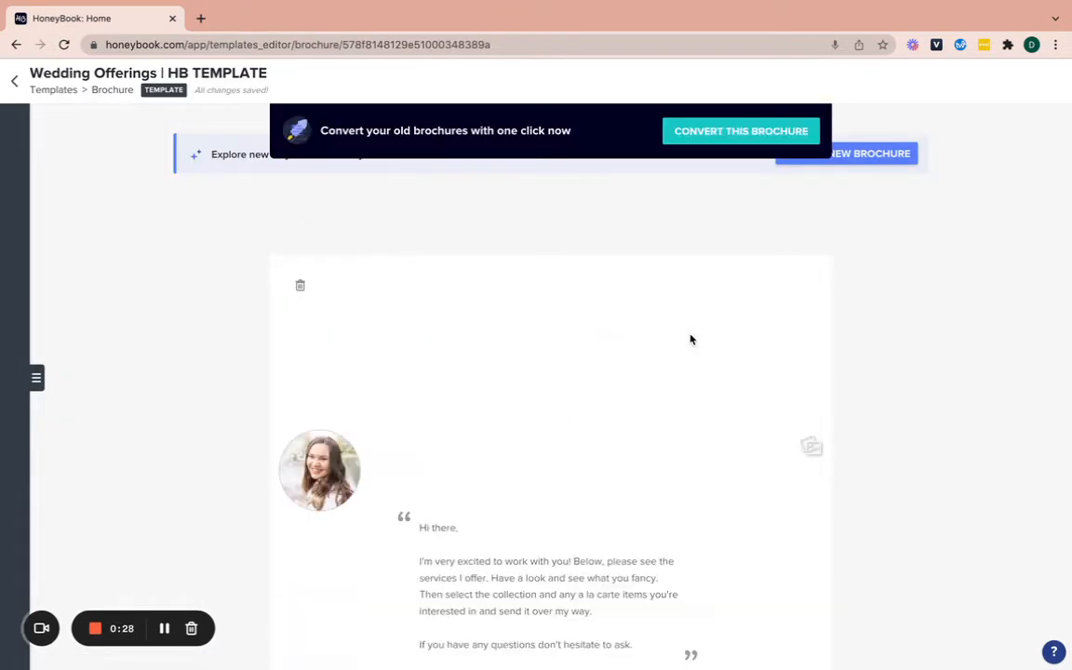
scroll(690, 340, "down", 10)
scroll(691, 340, "down", 15)
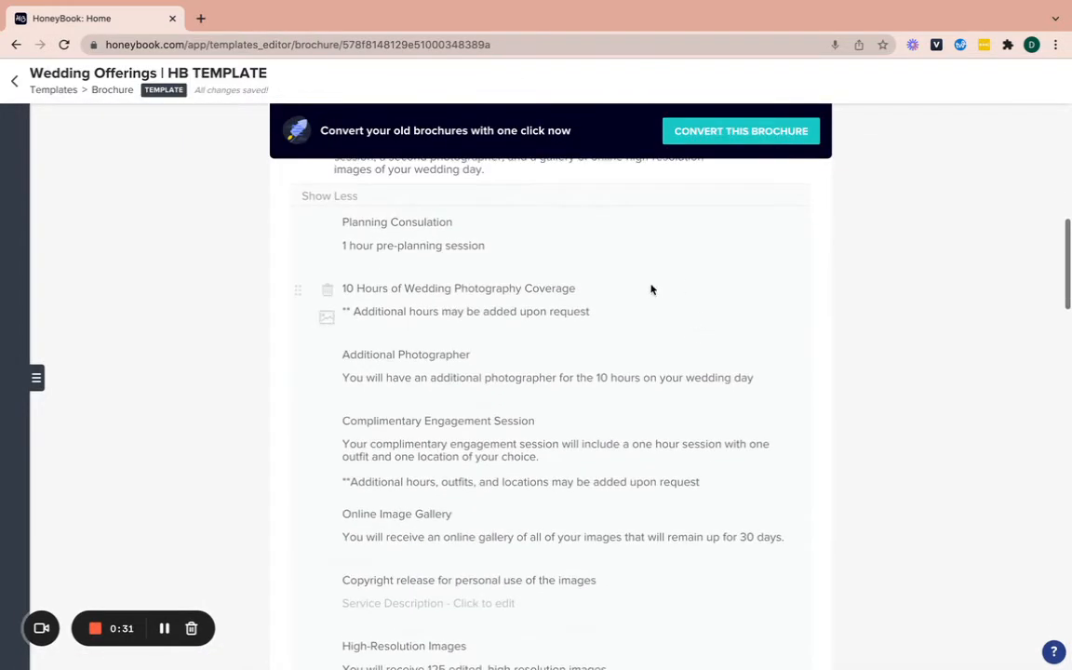
scroll(601, 414, "down", 20)
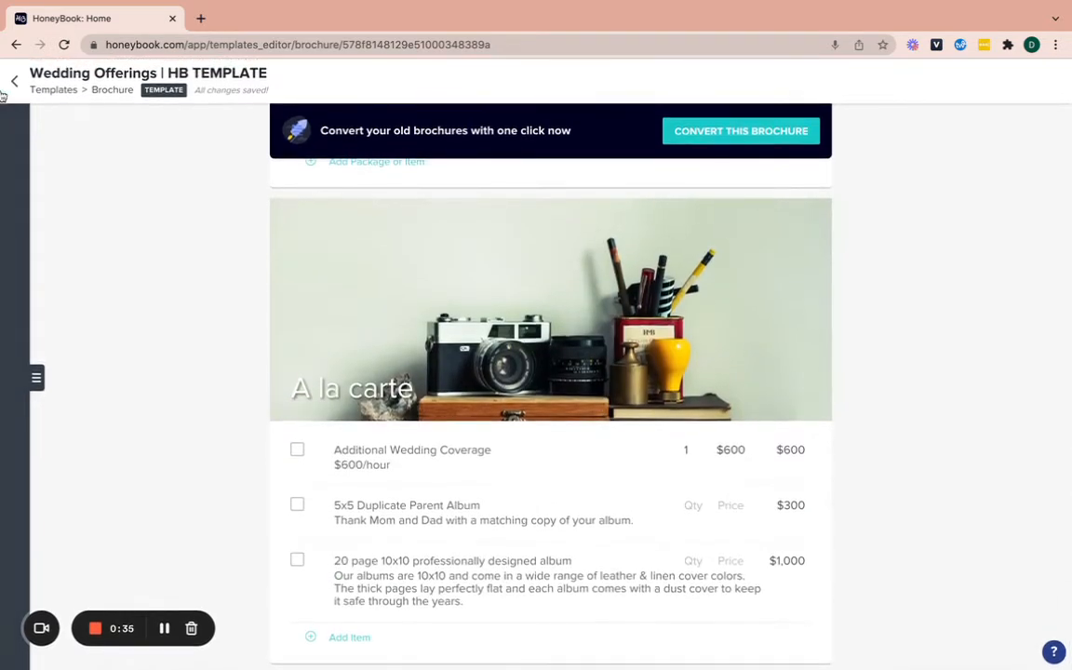
left_click(14, 71)
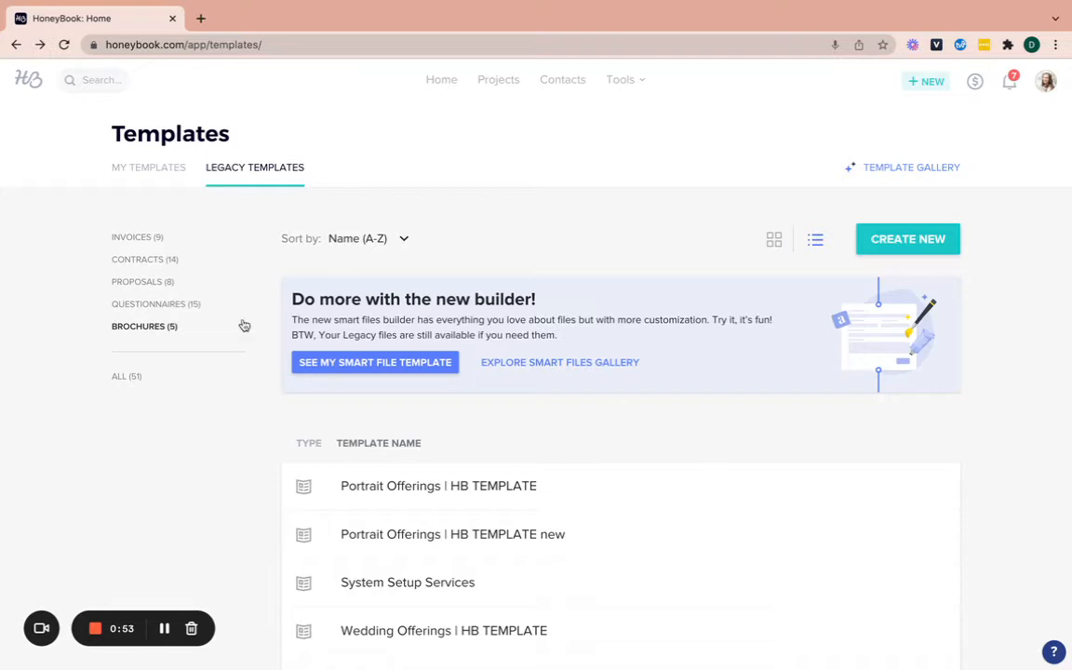
Check the Packages under MY TEMPLATES, then reopen System Setup Services from Legacy Templates
left_click(158, 181)
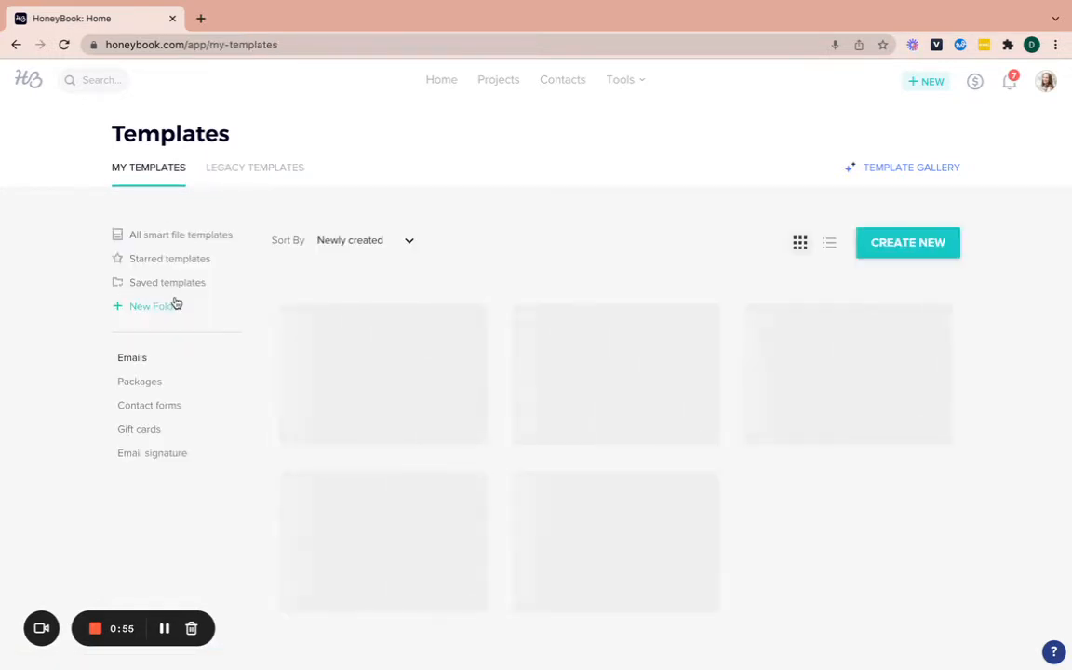
left_click(157, 383)
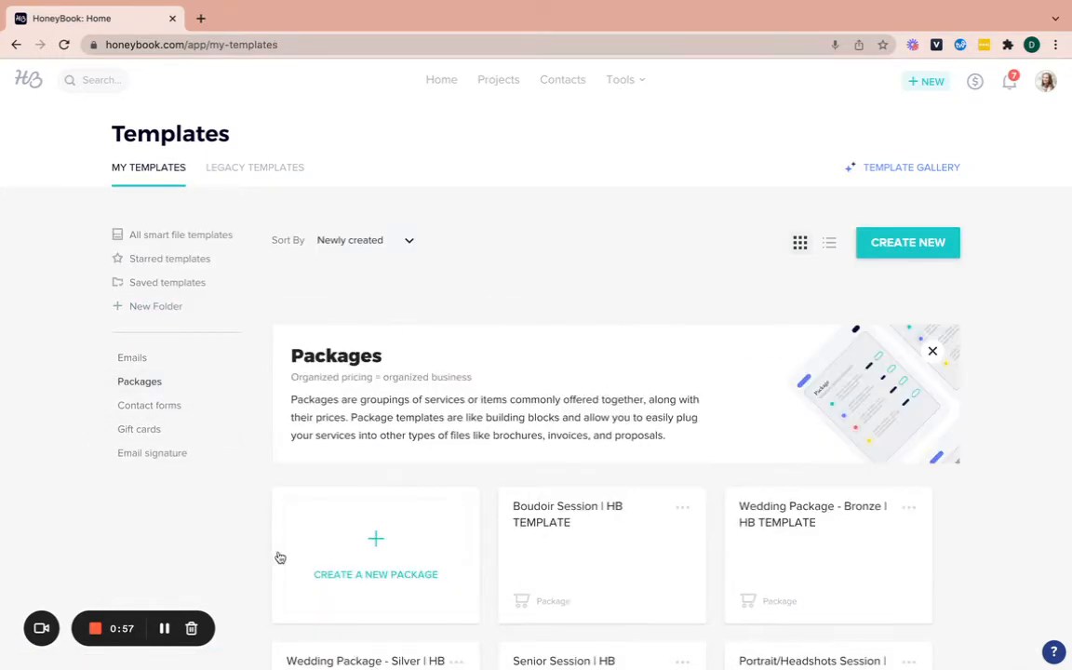
left_click(248, 179)
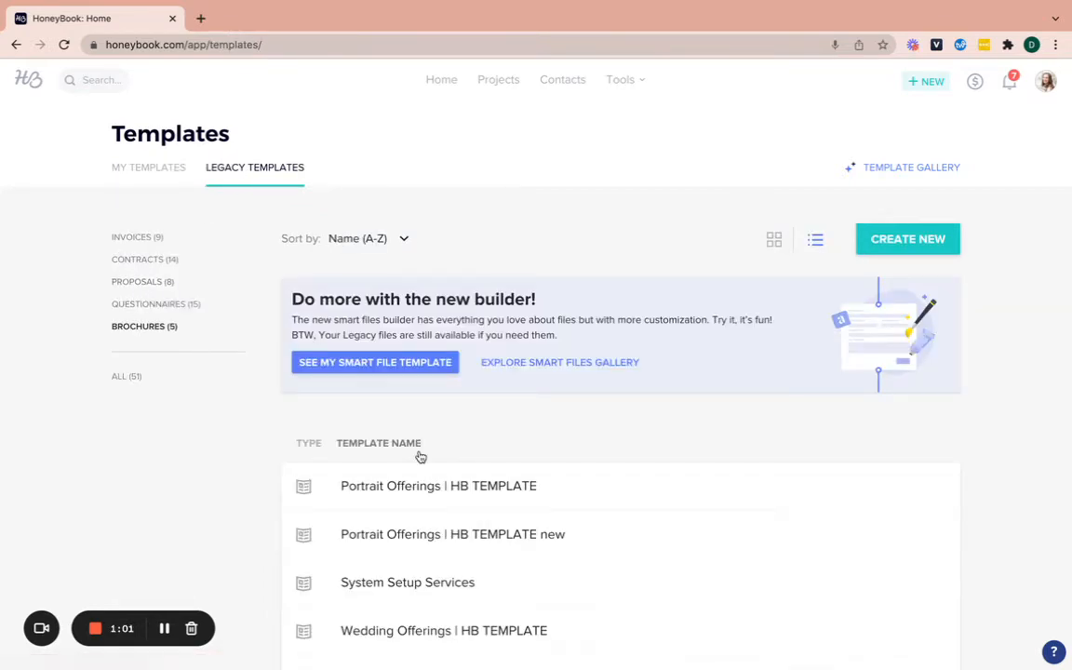
left_click(414, 508)
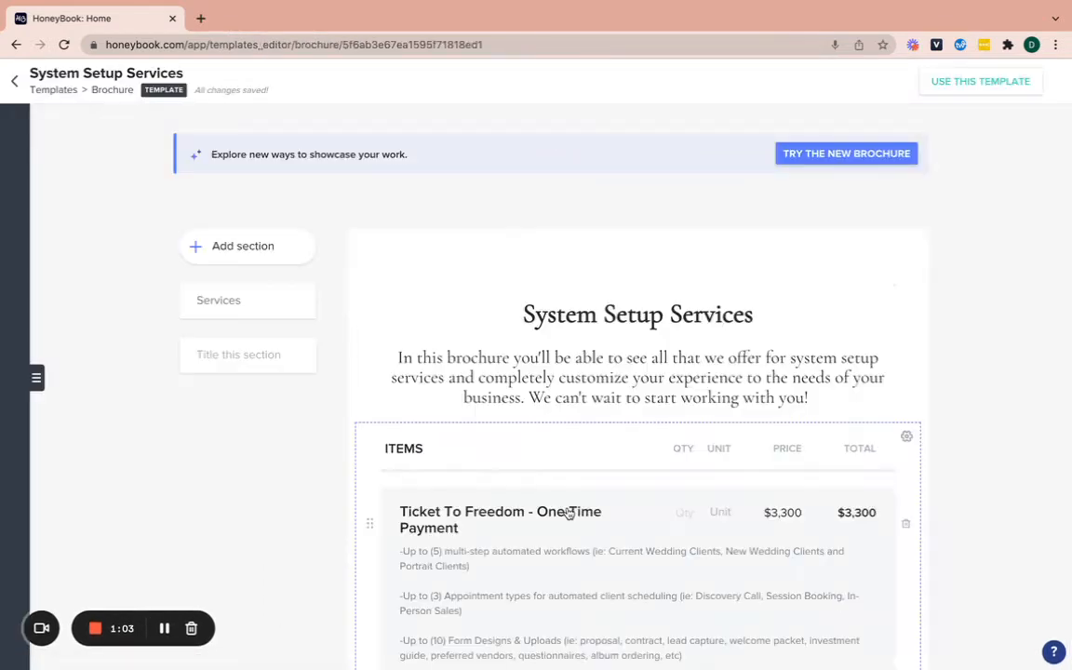
Append a SERVICES items block with one blank item row, then go back to the templates list
scroll(570, 514, "down", 20)
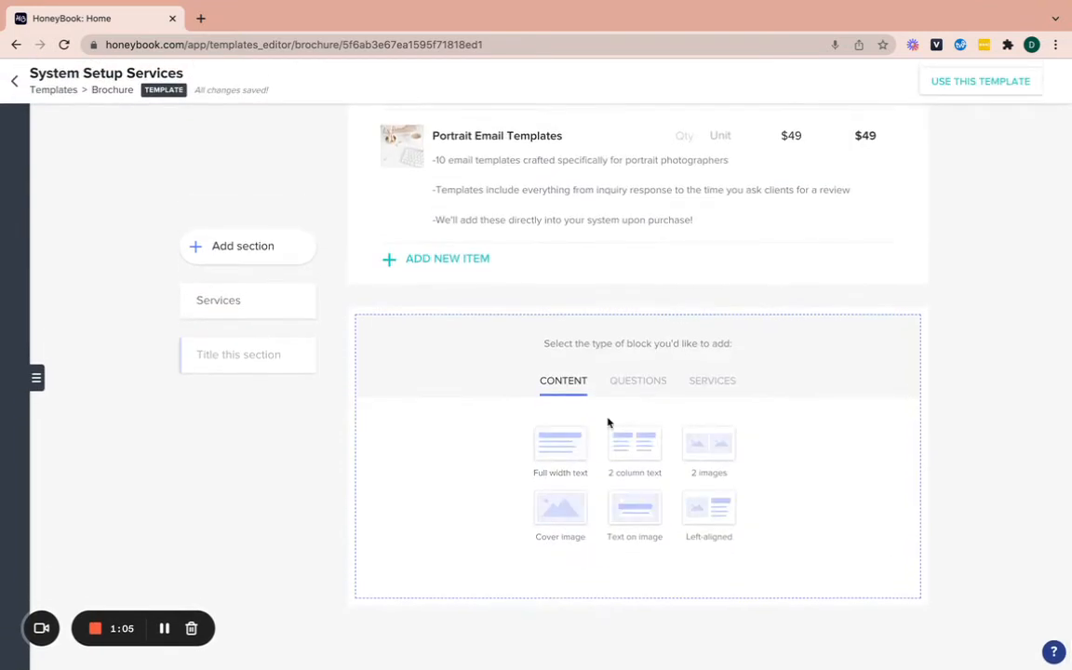
left_click(709, 383)
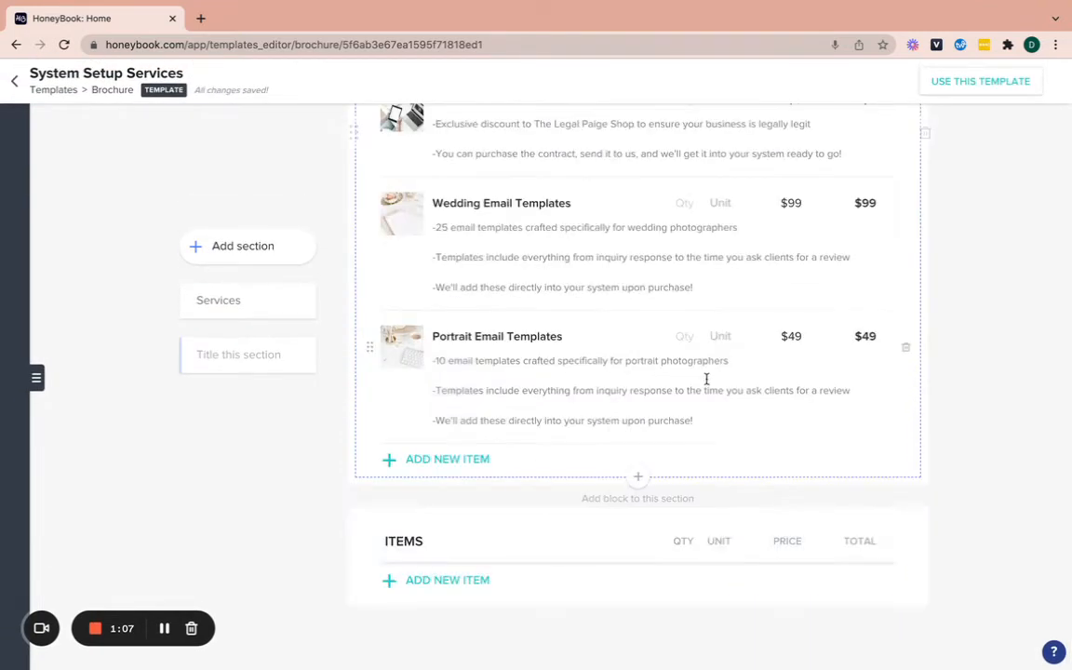
left_click(455, 579)
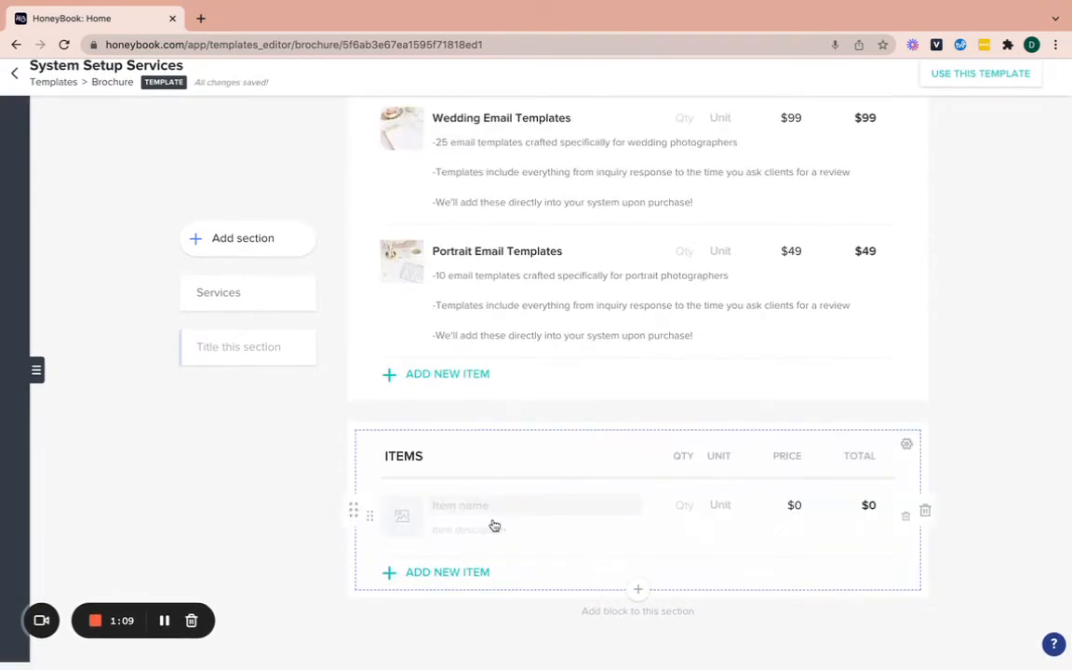
left_click(484, 517)
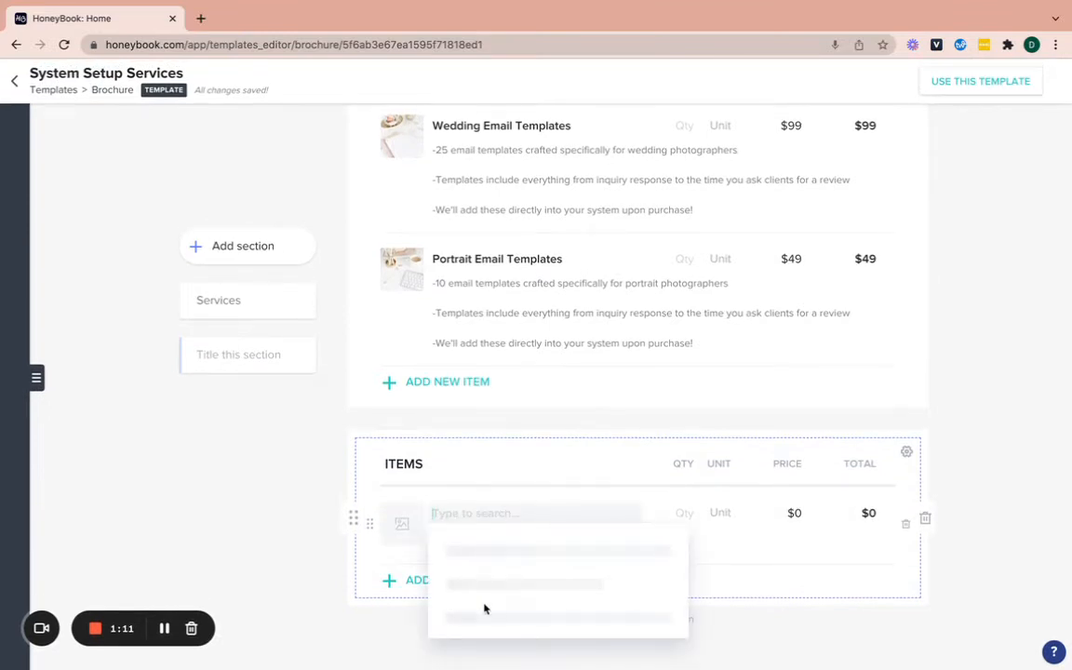
scroll(502, 533, "down", 10)
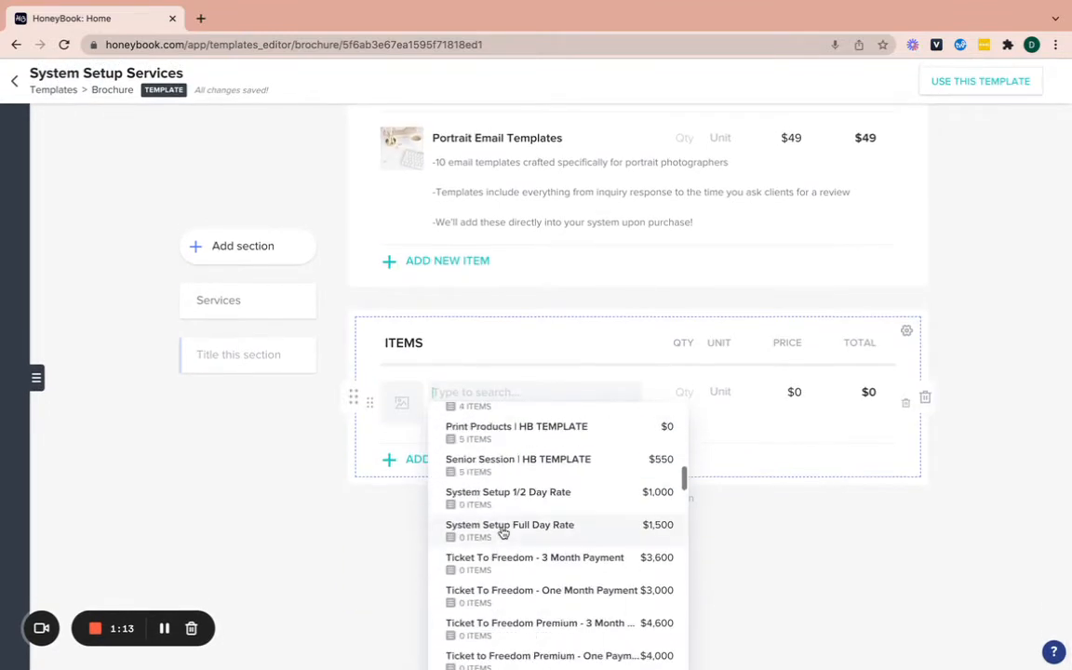
scroll(503, 533, "up", 10)
left_click(286, 489)
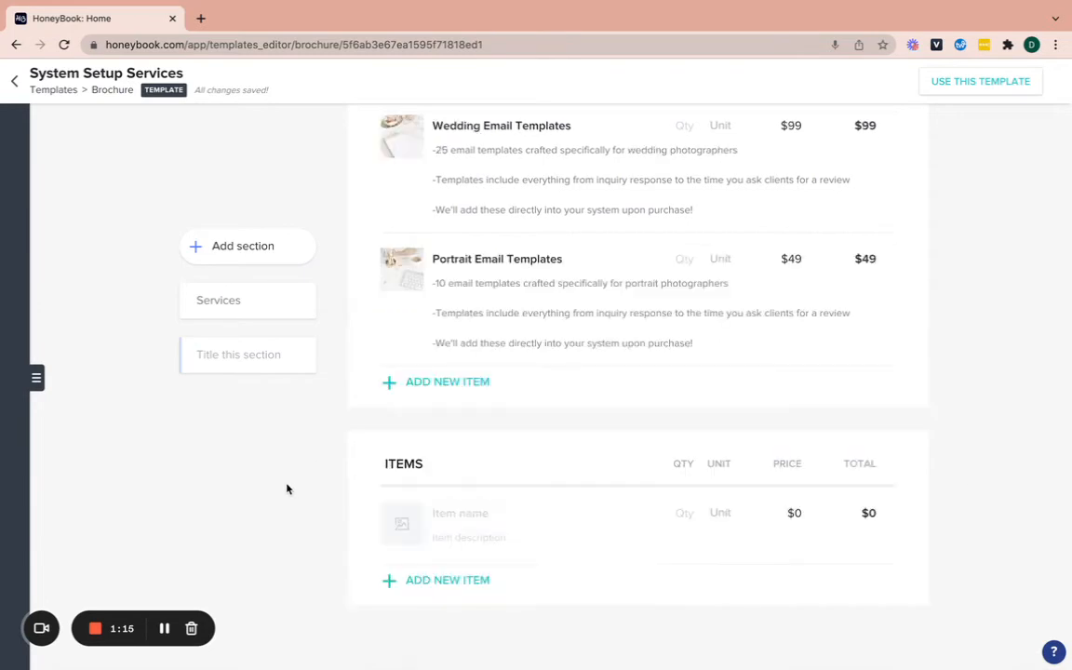
left_click(11, 80)
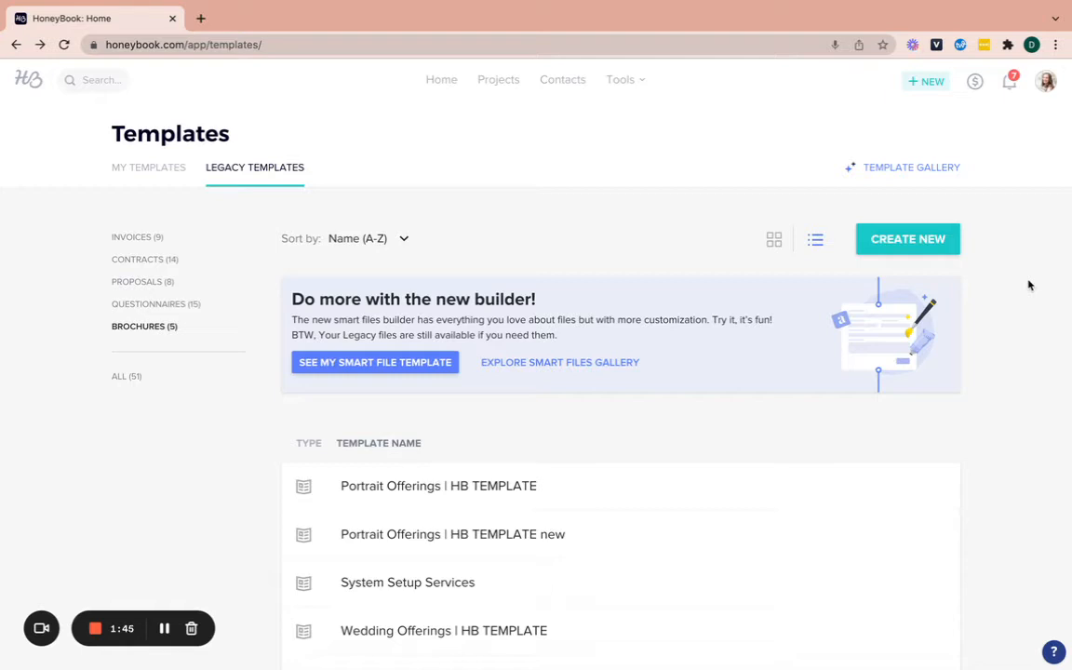
Open the NEW Inquiry Response - March 2022 email template from MY TEMPLATES Emails
left_click(147, 168)
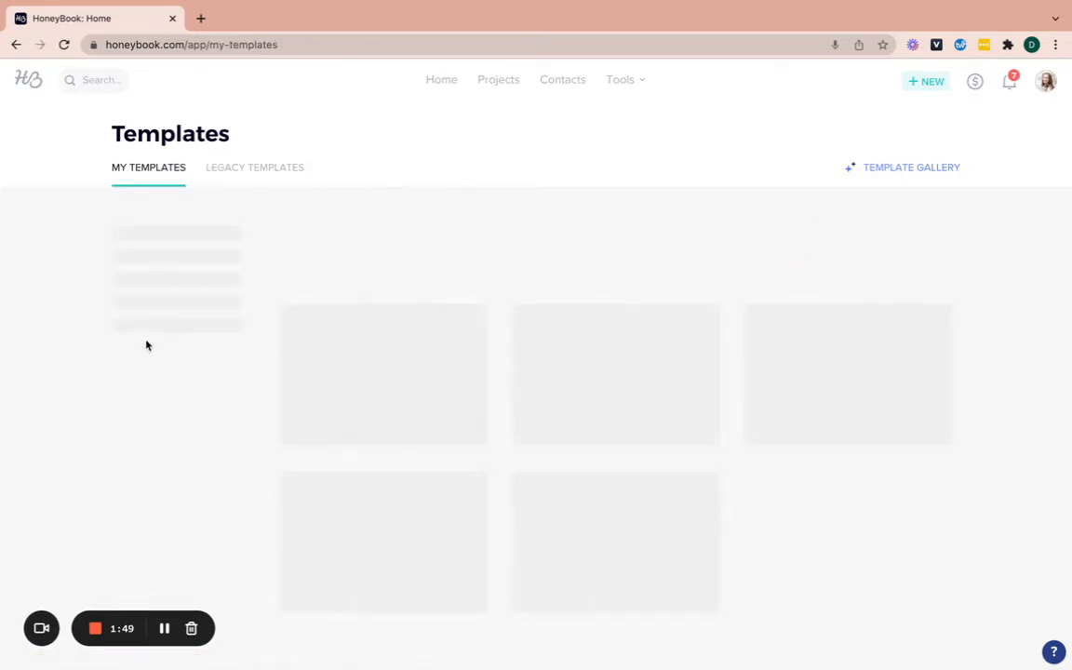
left_click(196, 357)
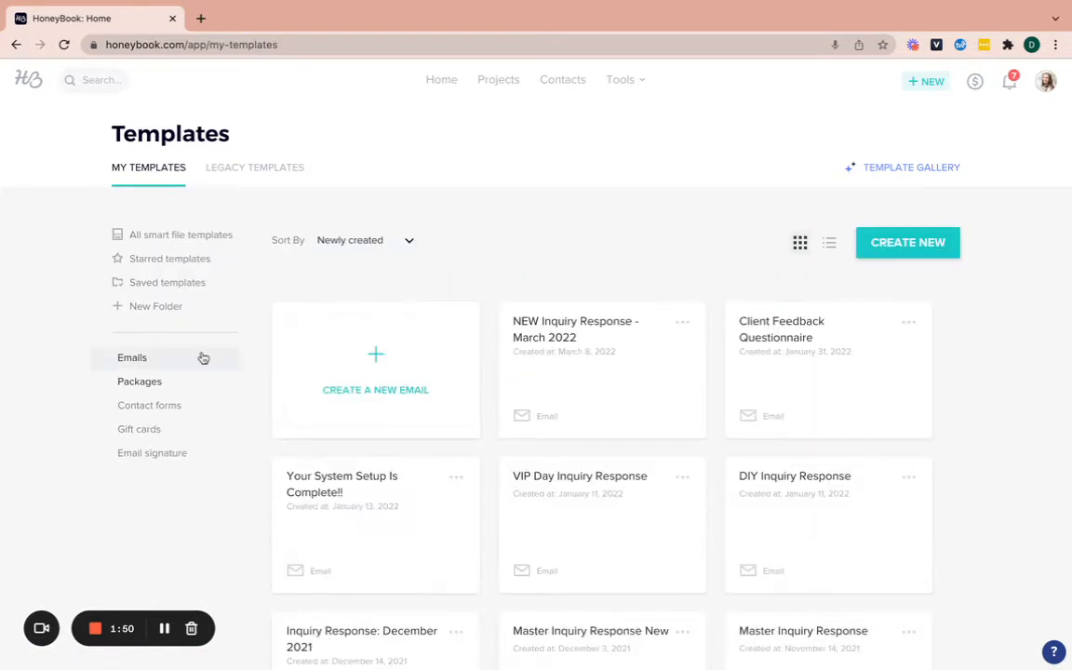
left_click(619, 366)
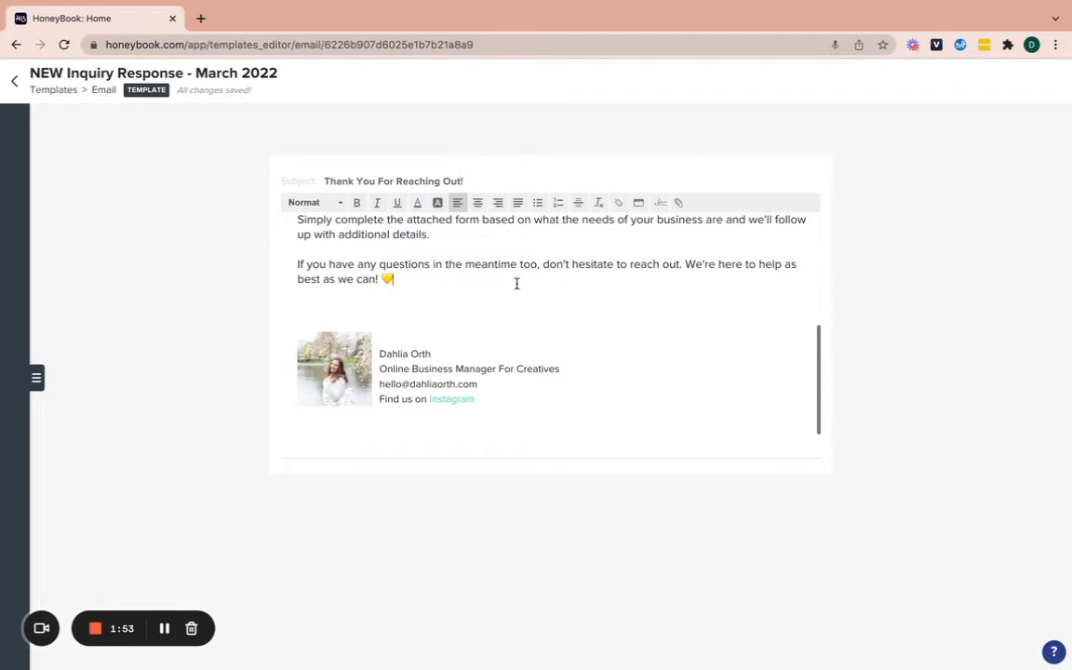
Add the line 'I've attached my pricing guide HERE' after the closing sentence and select HERE
key("Return")
key("Return")
type("I've")
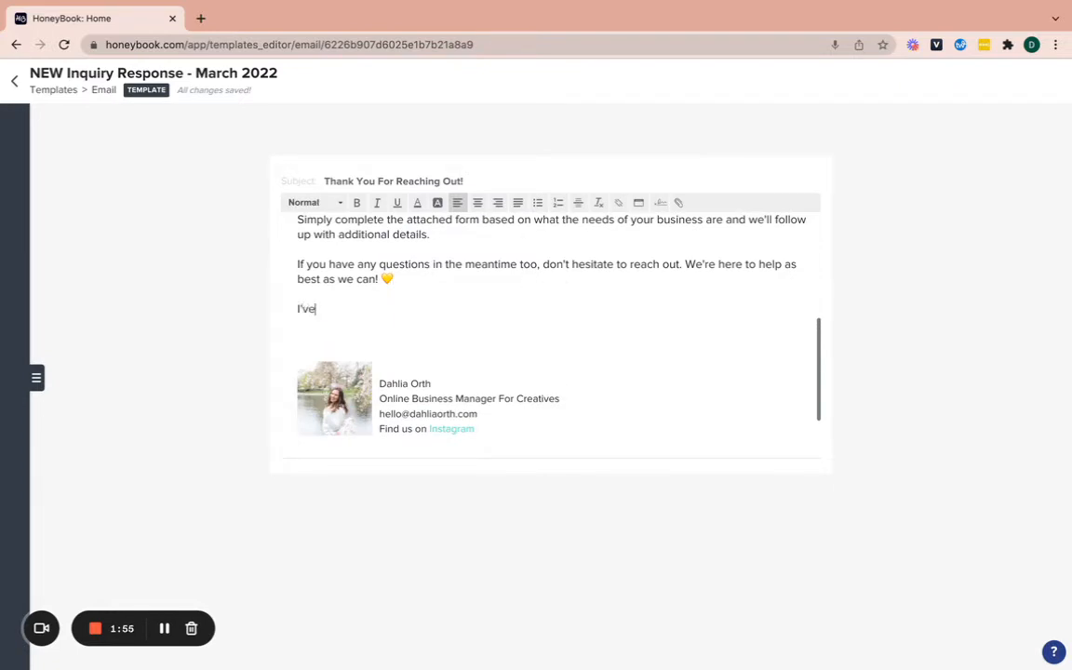
type(" attached my pricin")
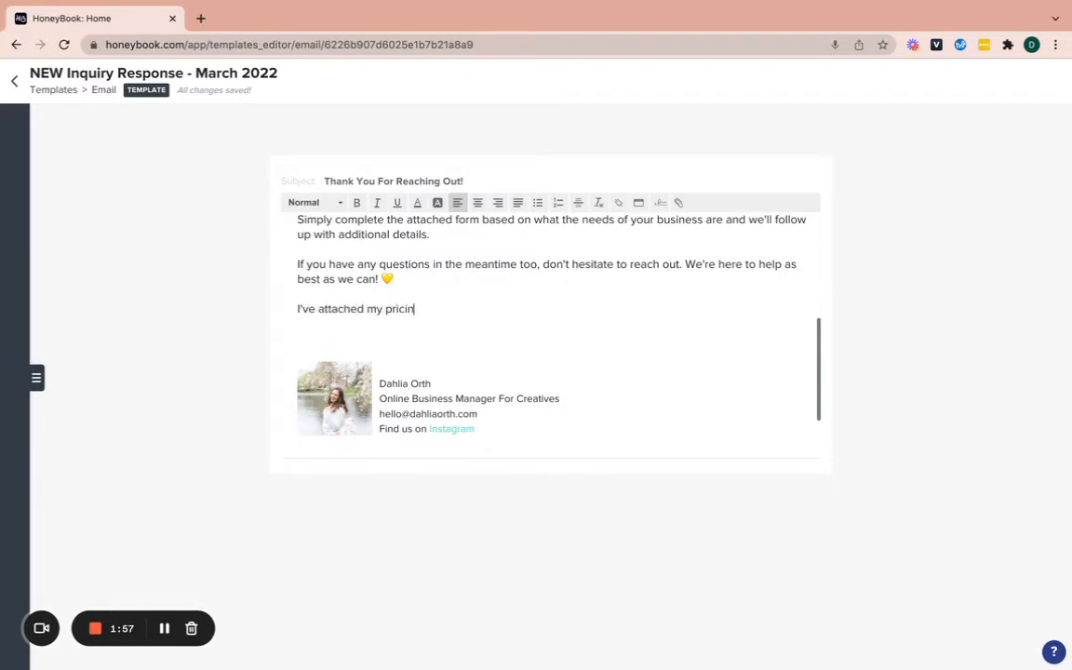
type("g guide HERE")
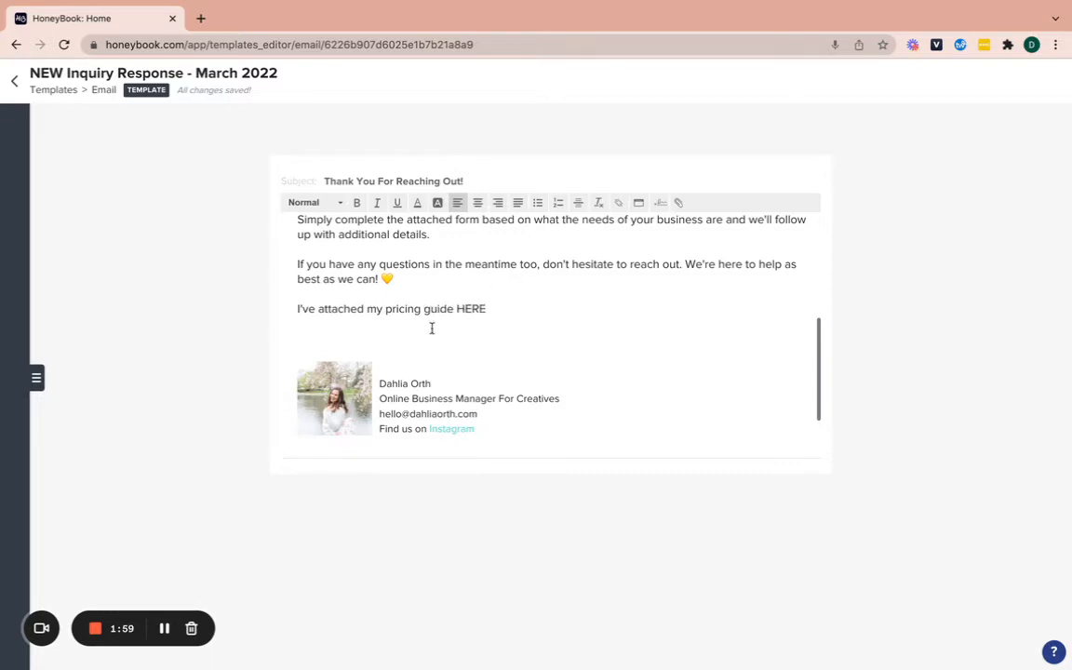
left_click_drag(485, 309, 459, 309)
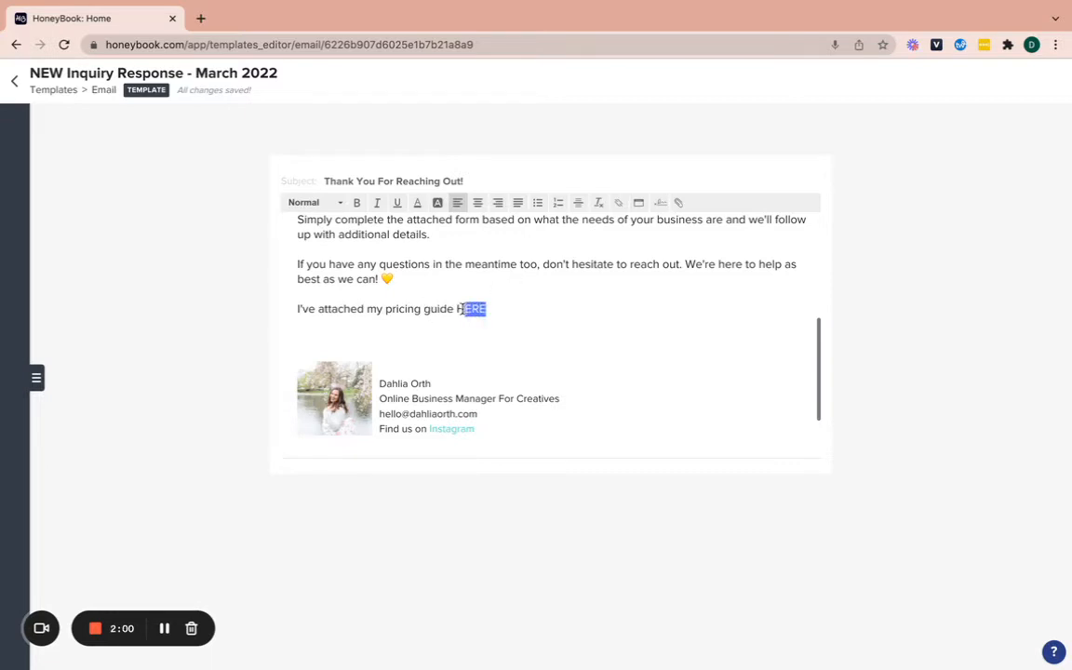
left_click(620, 202)
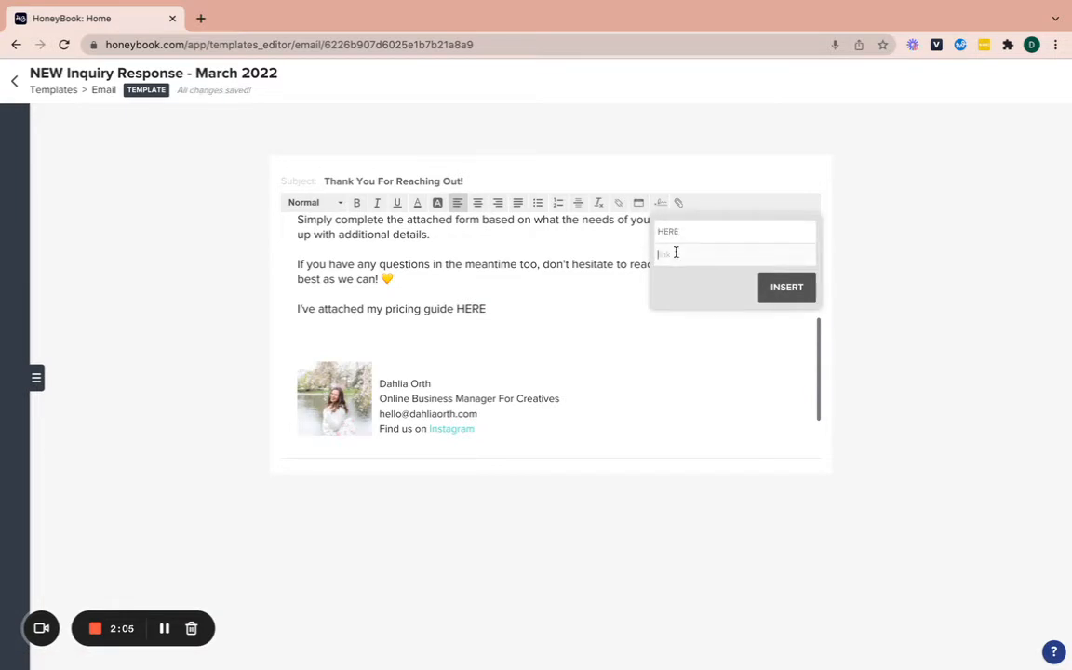
Load the business website in a new tab, then paste its address as HERE's link
left_click(200, 19)
type("dah")
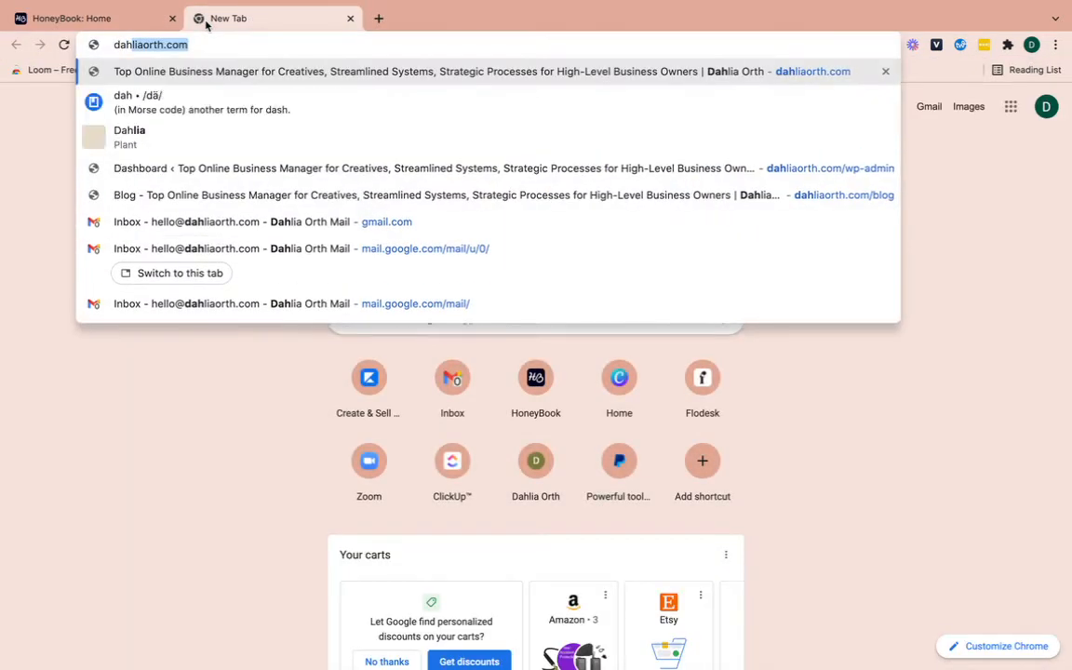
key("Return")
left_click(123, 20)
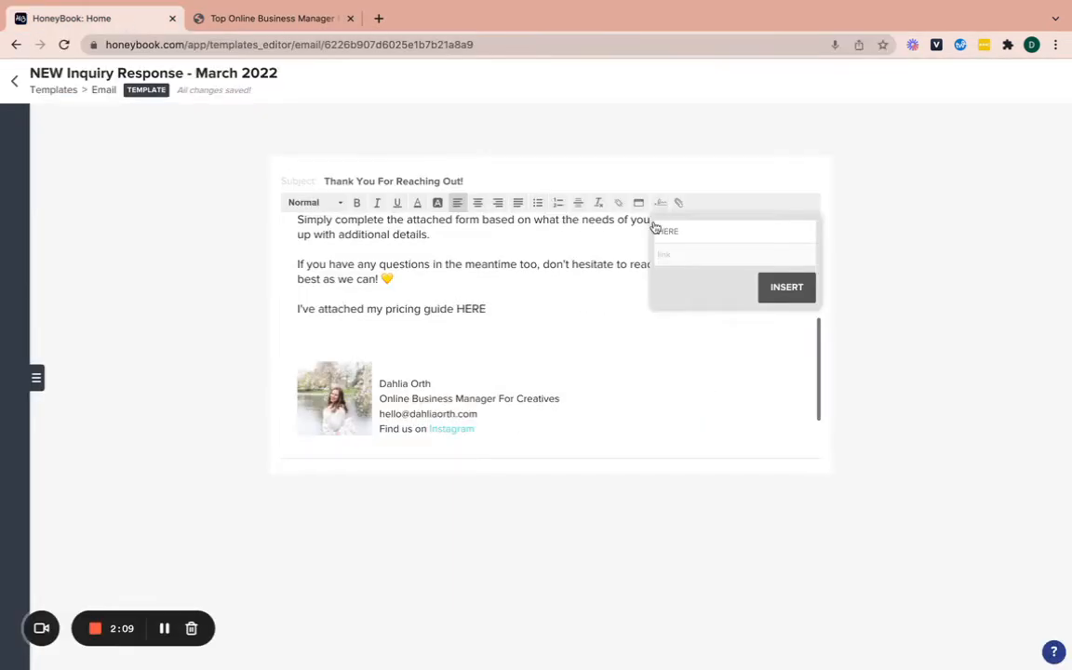
left_click(684, 249)
type("https://dahliaorth.com/")
Insert the HERE link, then replace HERE with the text PRICING GUIDE
left_click(786, 287)
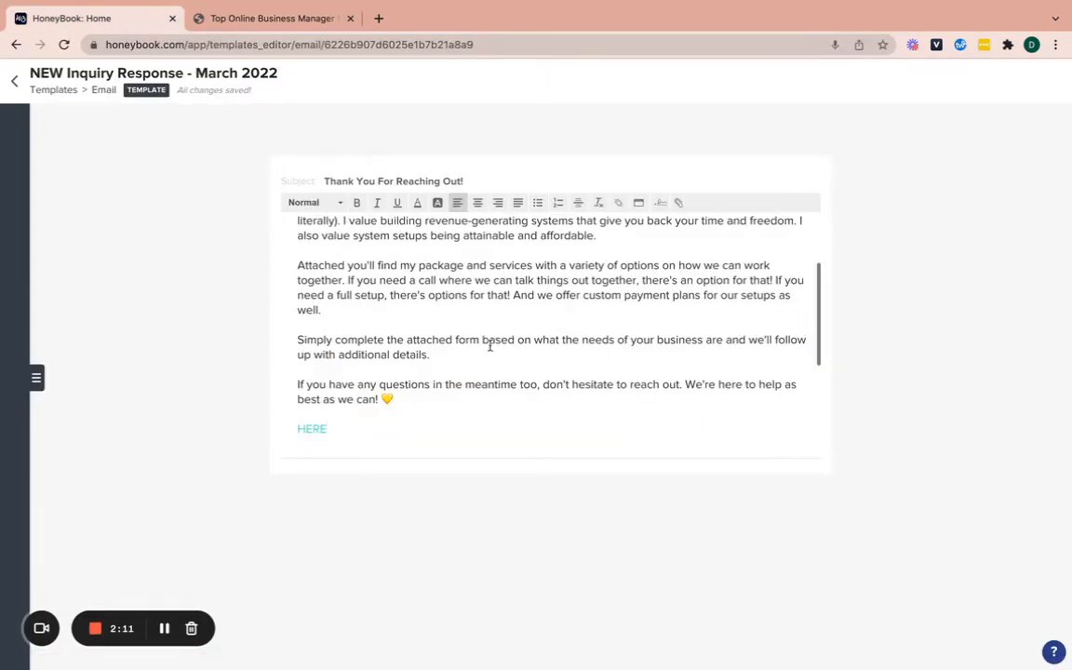
scroll(489, 346, "down", 2)
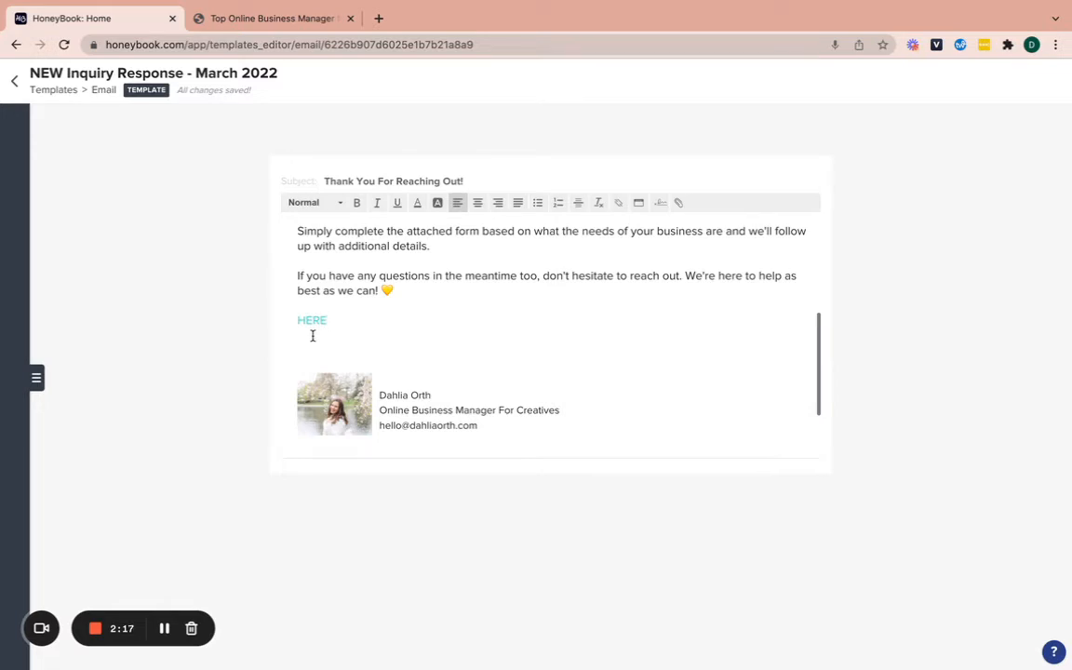
key("BackSpace")
key("BackSpace")
key("BackSpace")
key("BackSpace")
type("PRICING GUIDE")
Link PRICING GUIDE, with display text PRICING GUIDE and the pasted web address
left_click_drag(389, 317, 288, 315)
left_click(618, 202)
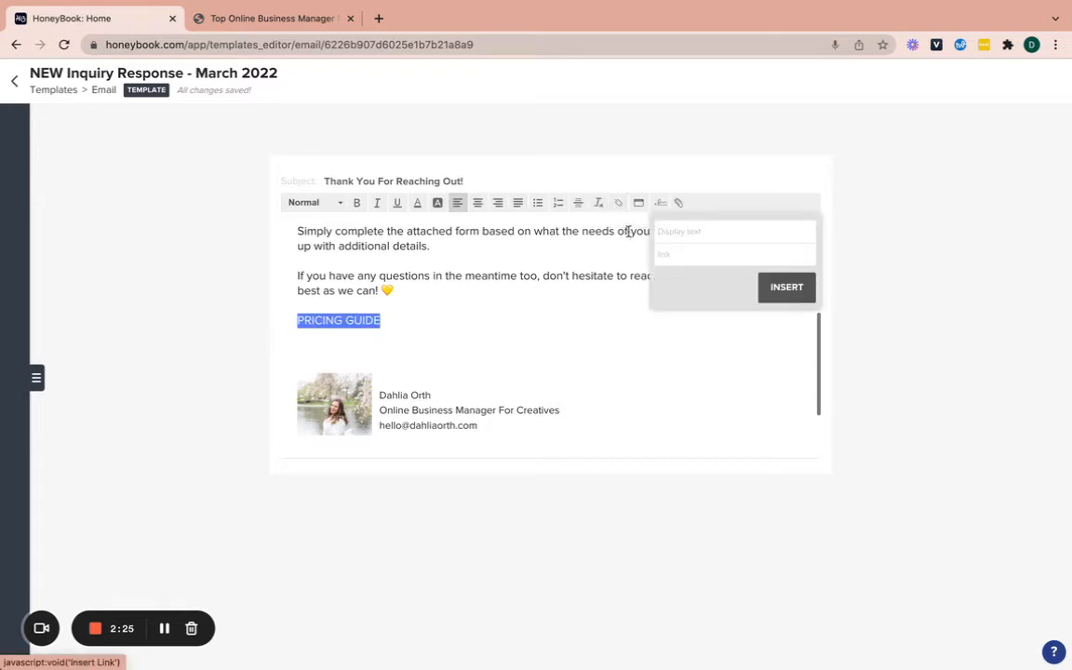
type("PRICING GUIDE")
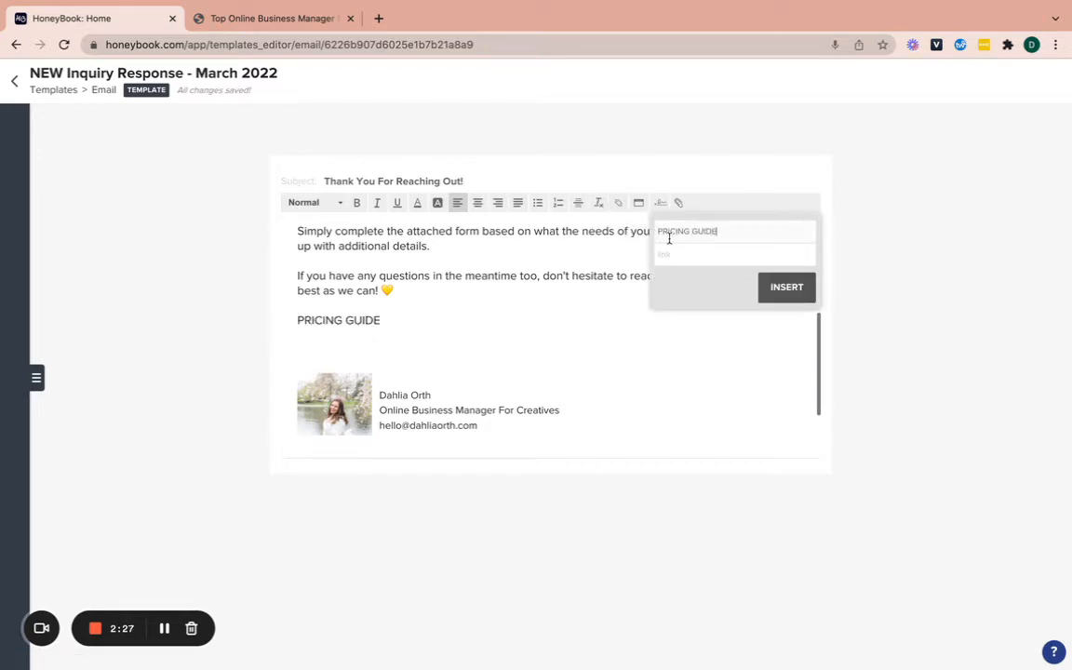
left_click(693, 257)
type("https://dahliaorth.com/")
left_click(800, 288)
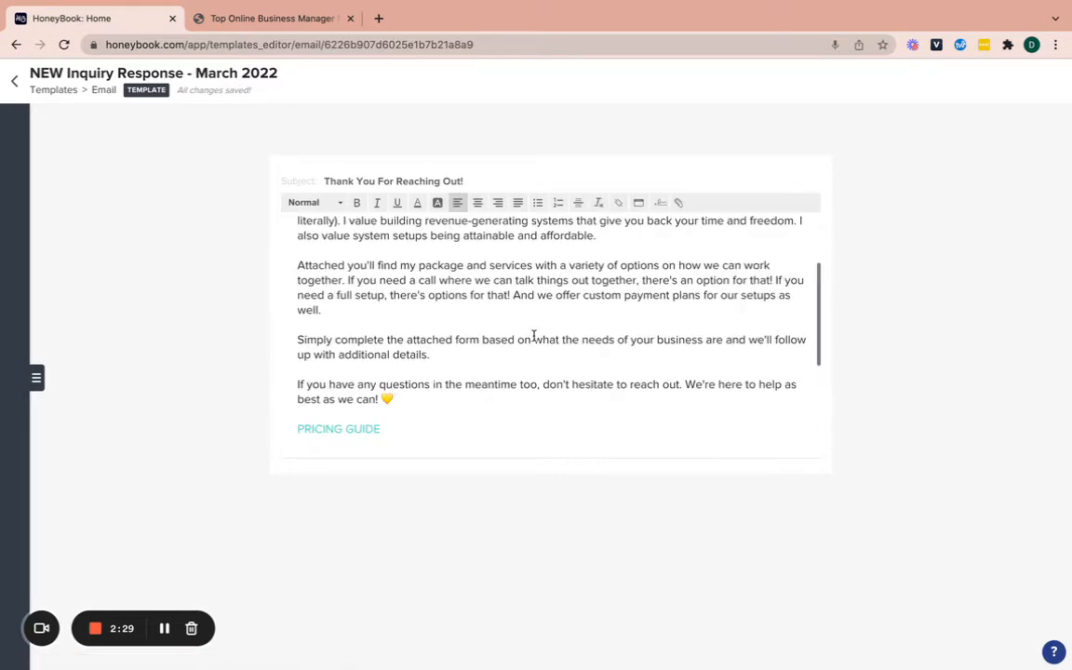
Give the PRICING GUIDE text a yellow highlight and black text colour
left_click_drag(384, 302, 295, 302)
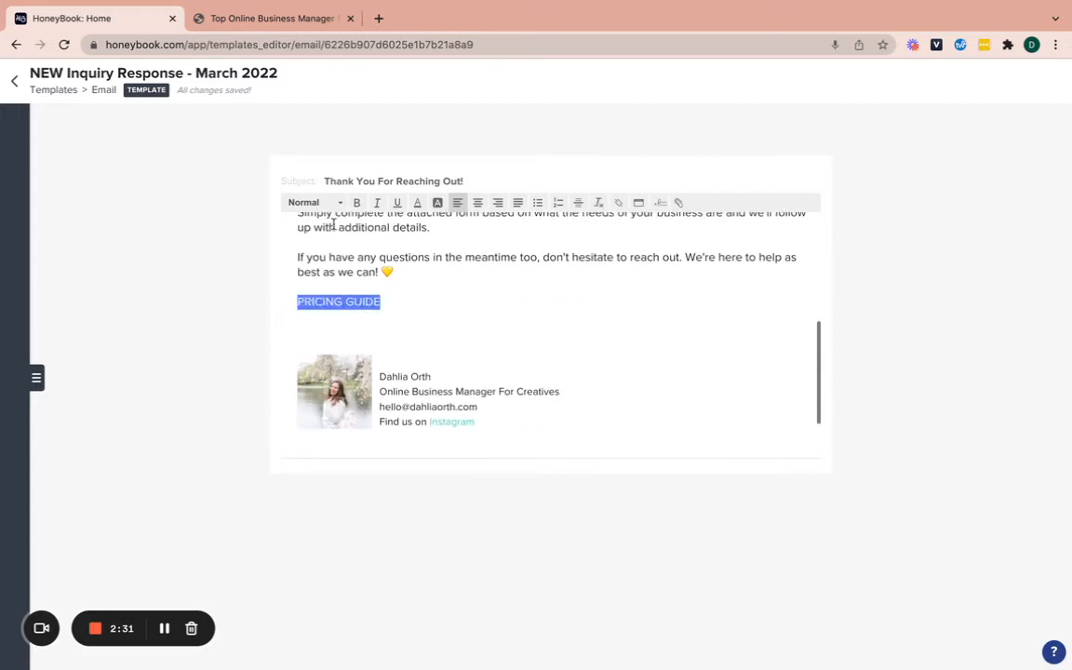
left_click(437, 202)
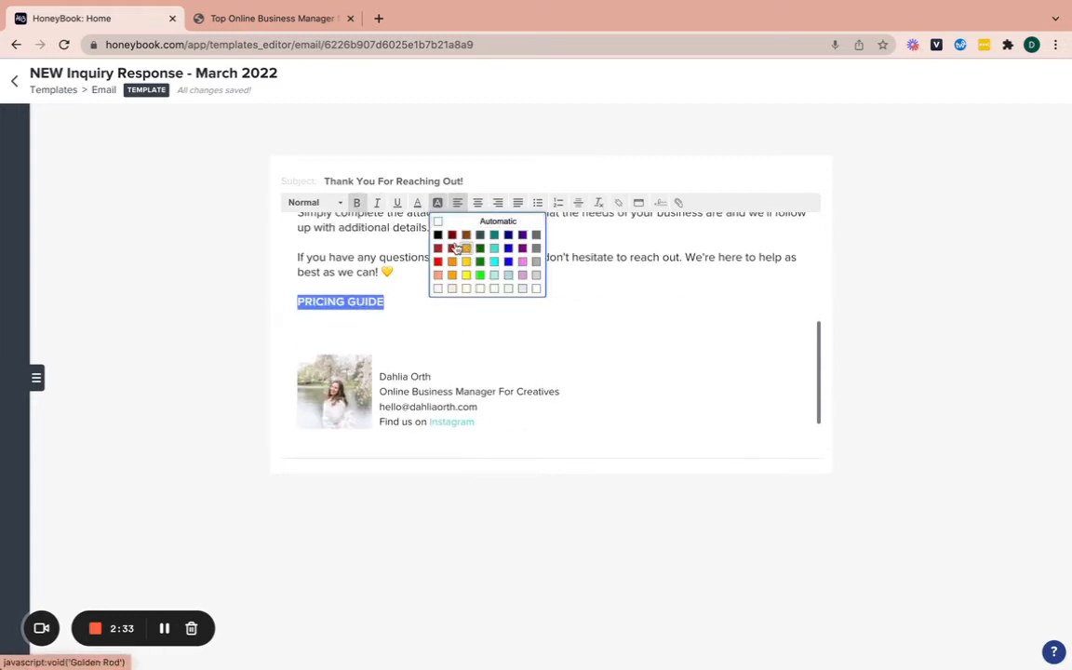
left_click(437, 235)
left_click(417, 202)
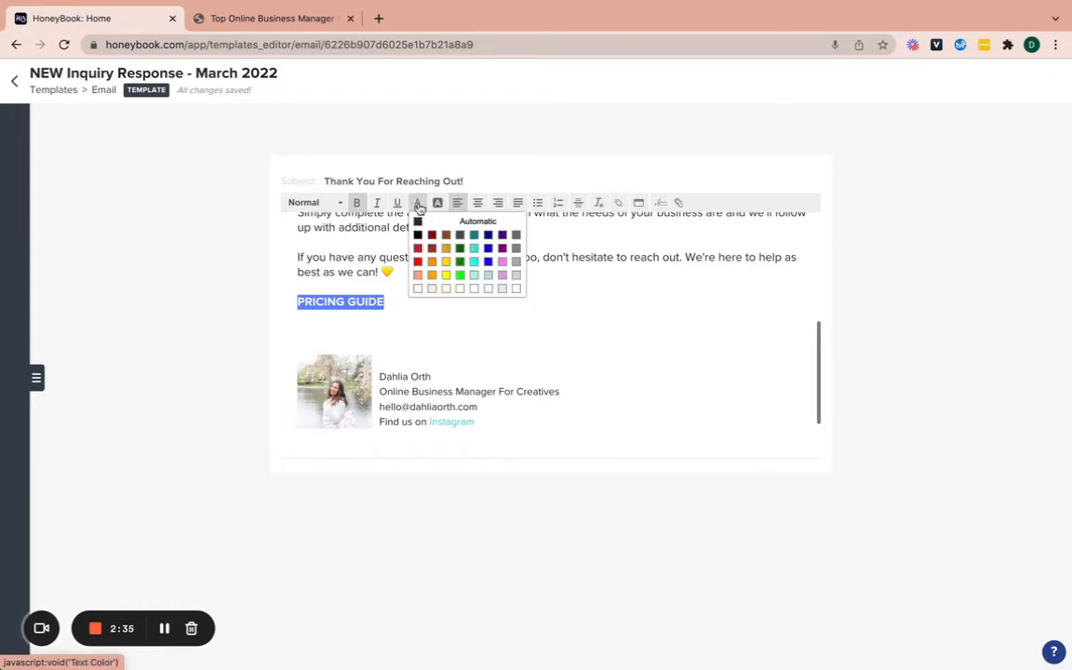
left_click(418, 235)
left_click(412, 307)
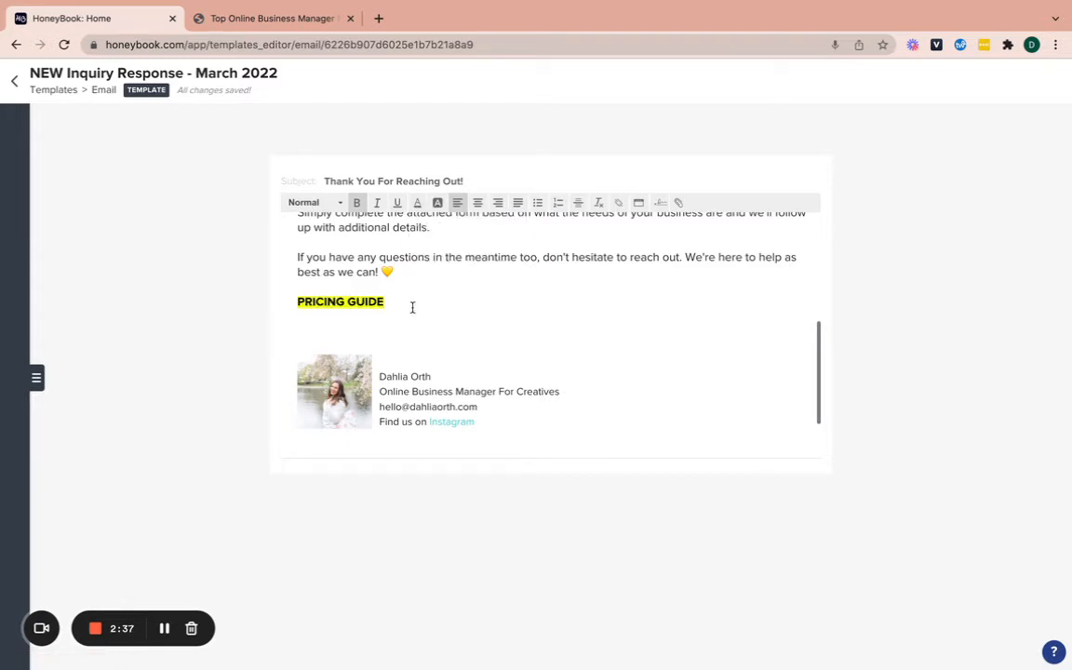
Delete the PRICING GUIDE line and its leftover empty line
left_click_drag(412, 307, 289, 303)
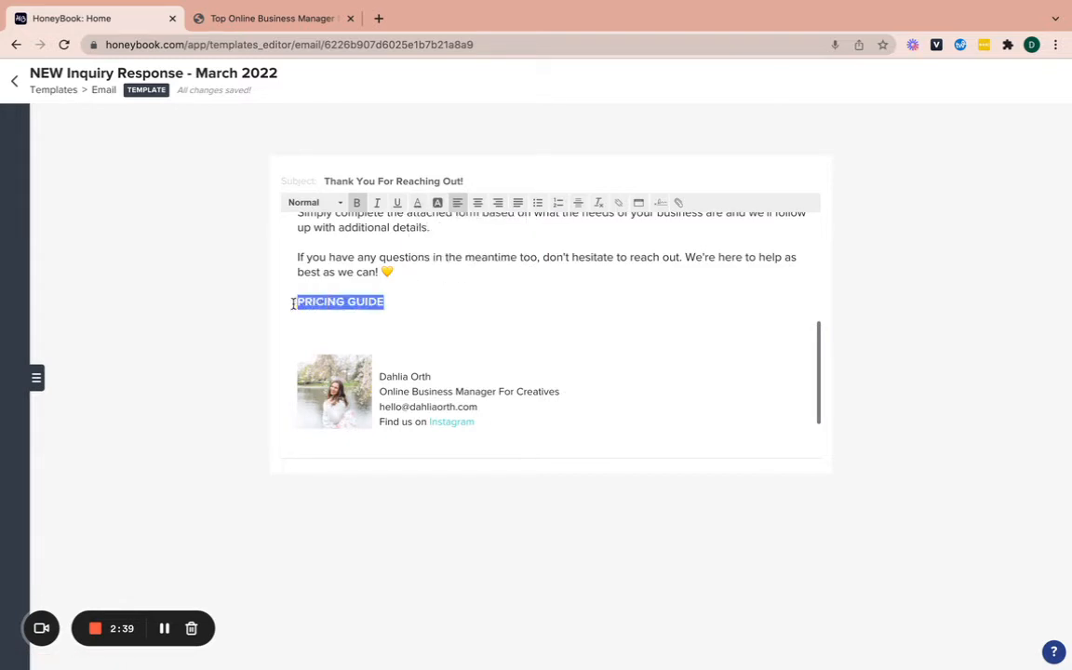
key("BackSpace")
key("BackSpace")
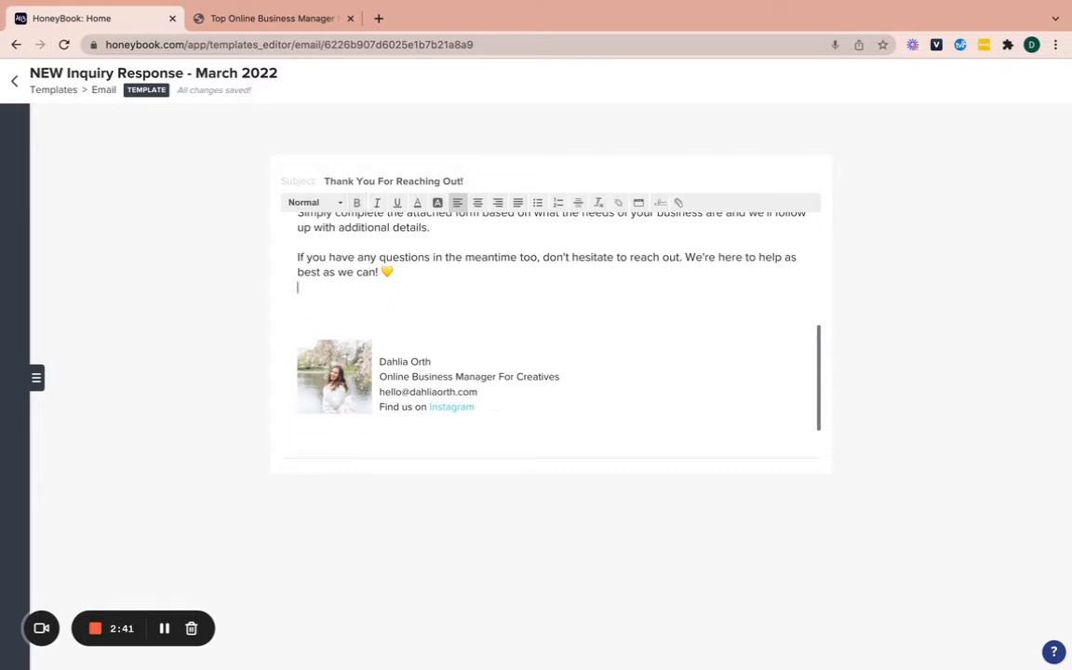
key("BackSpace")
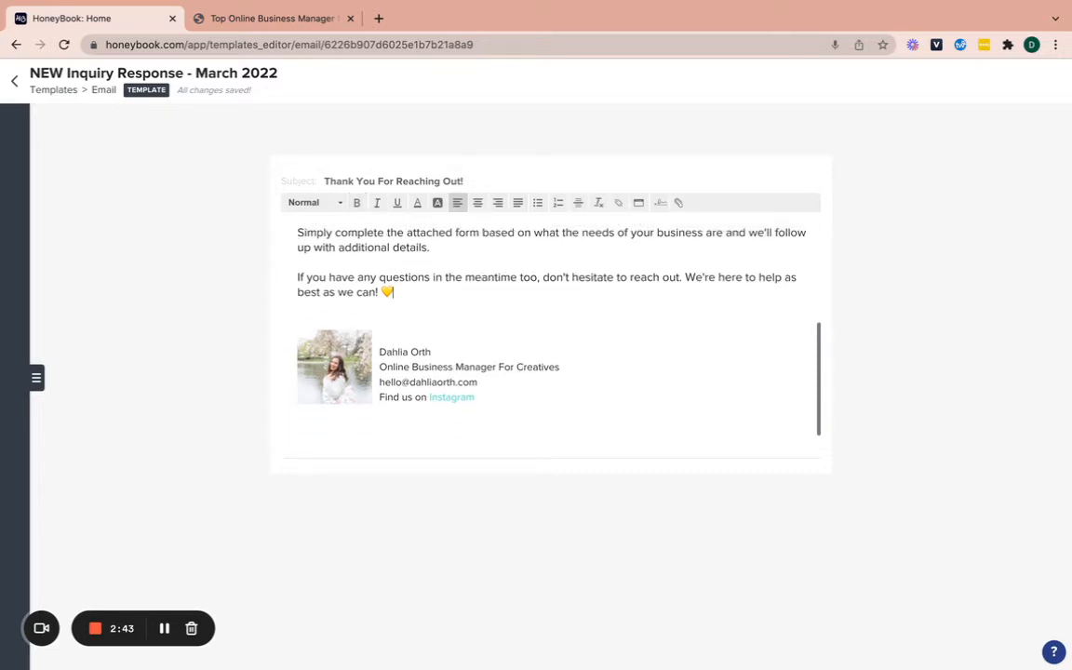
scroll(534, 340, "up", 8)
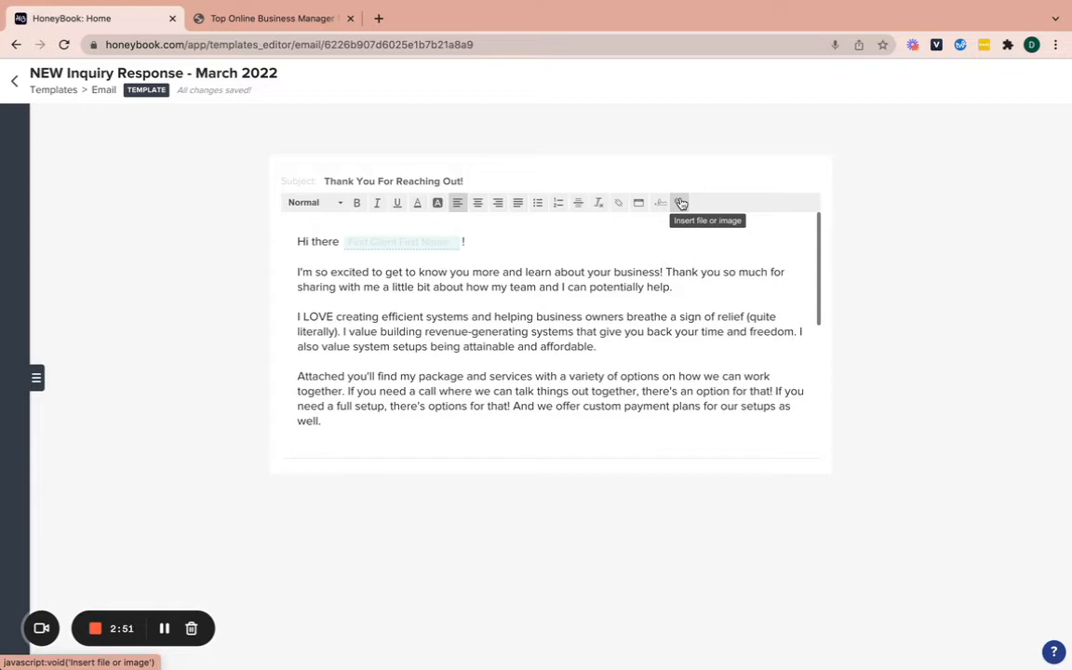
left_click(682, 202)
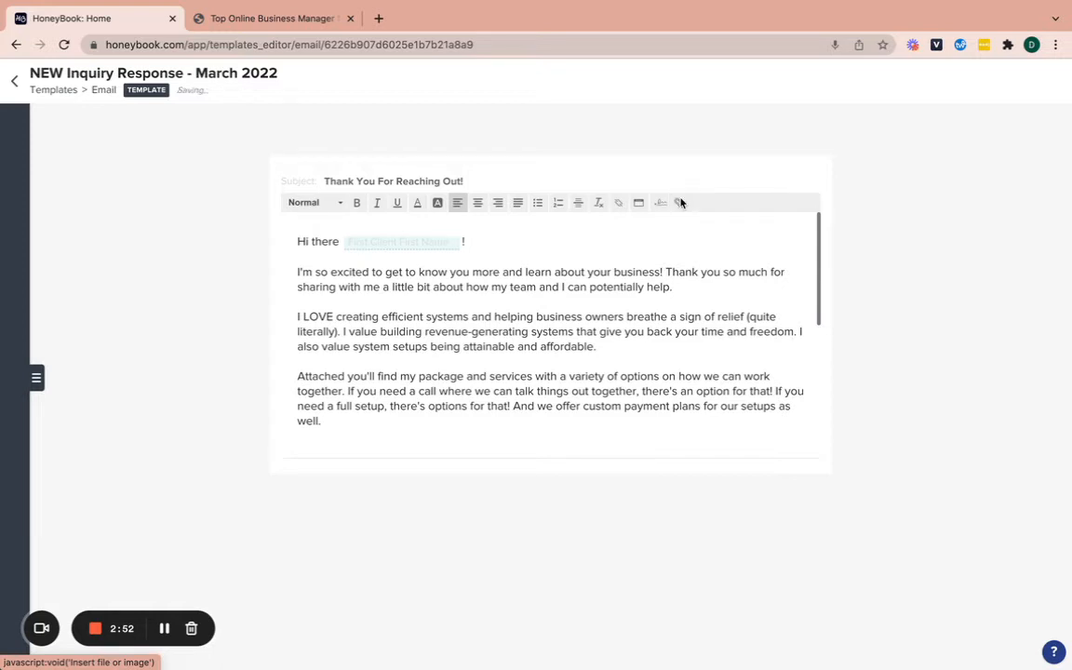
left_click(602, 159)
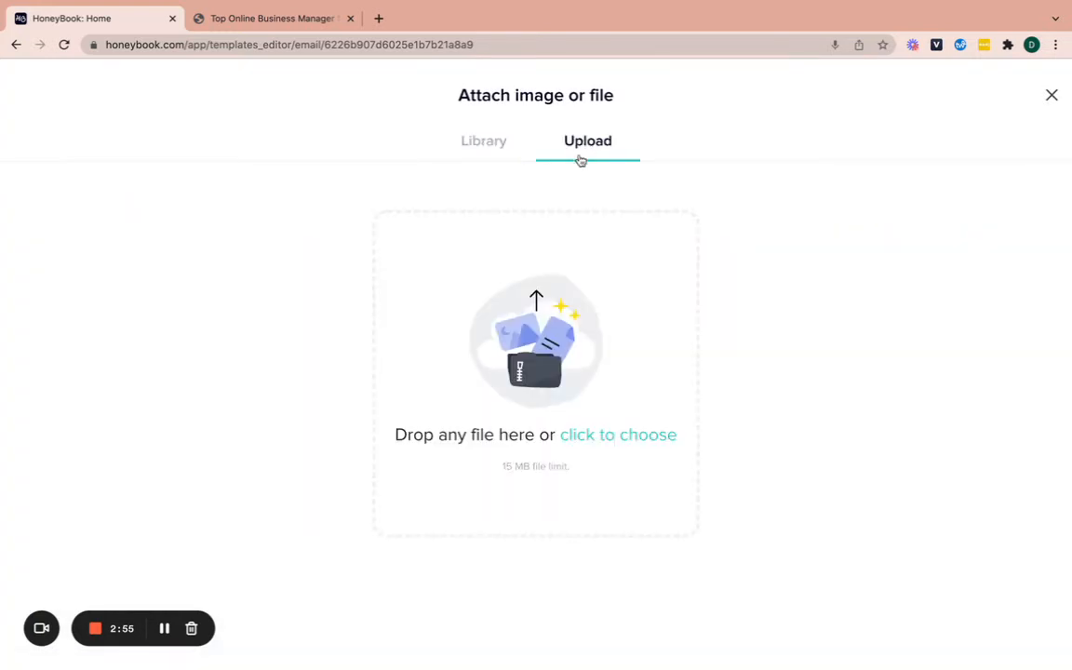
left_click(1051, 96)
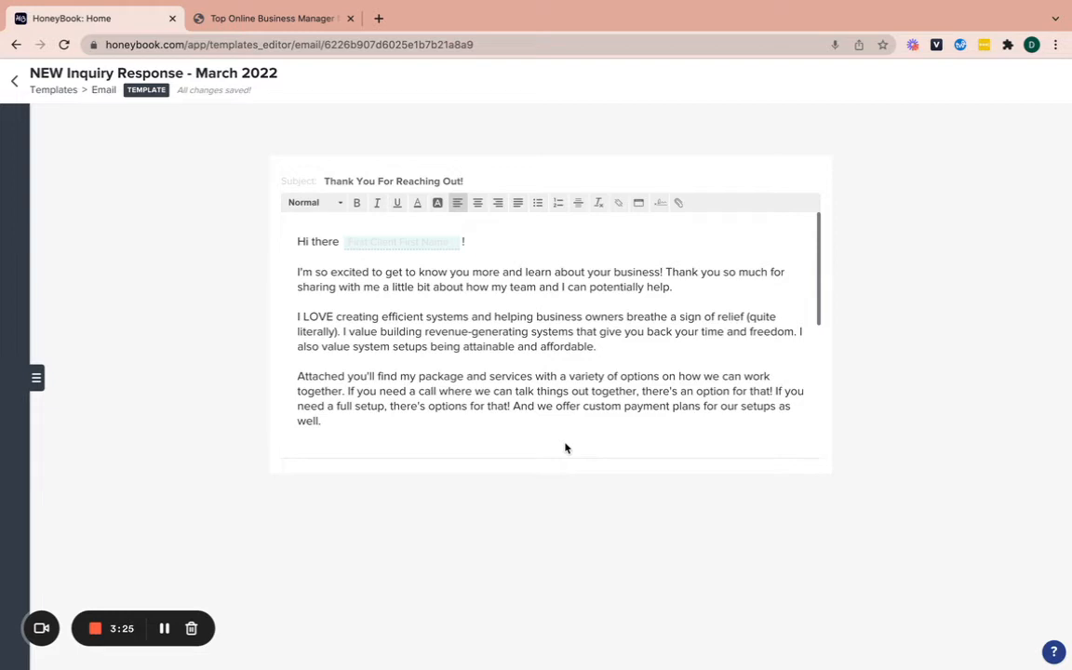
Open the Honeybook Pro Contact automation from Tools and add a step below Smart File
left_click(12, 89)
mouse_move(625, 79)
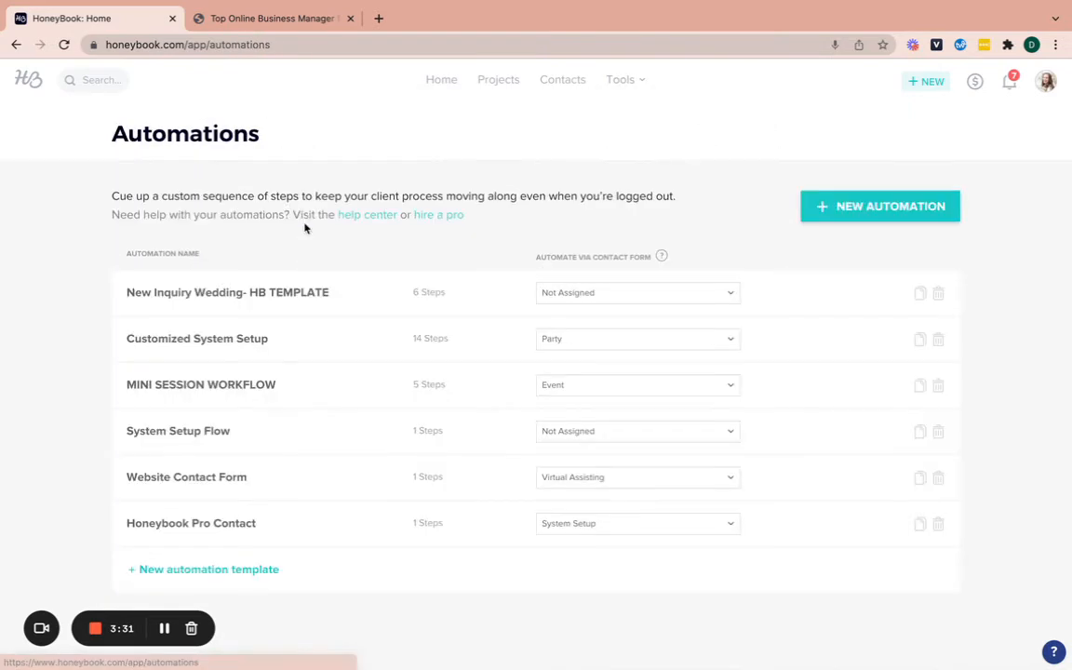
left_click(226, 526)
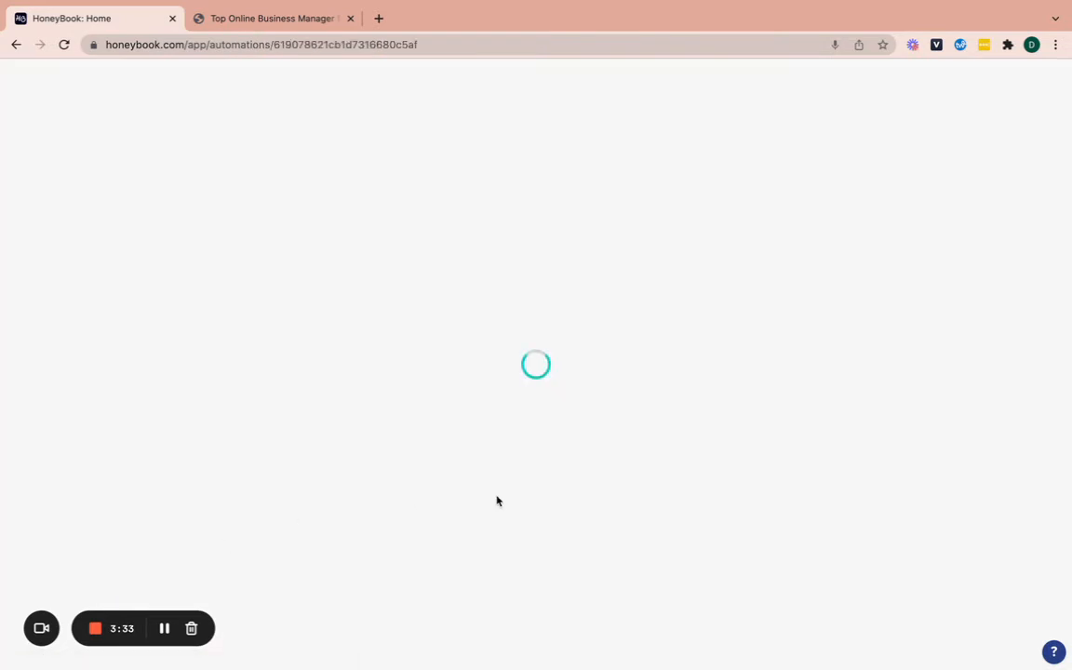
left_click(536, 417)
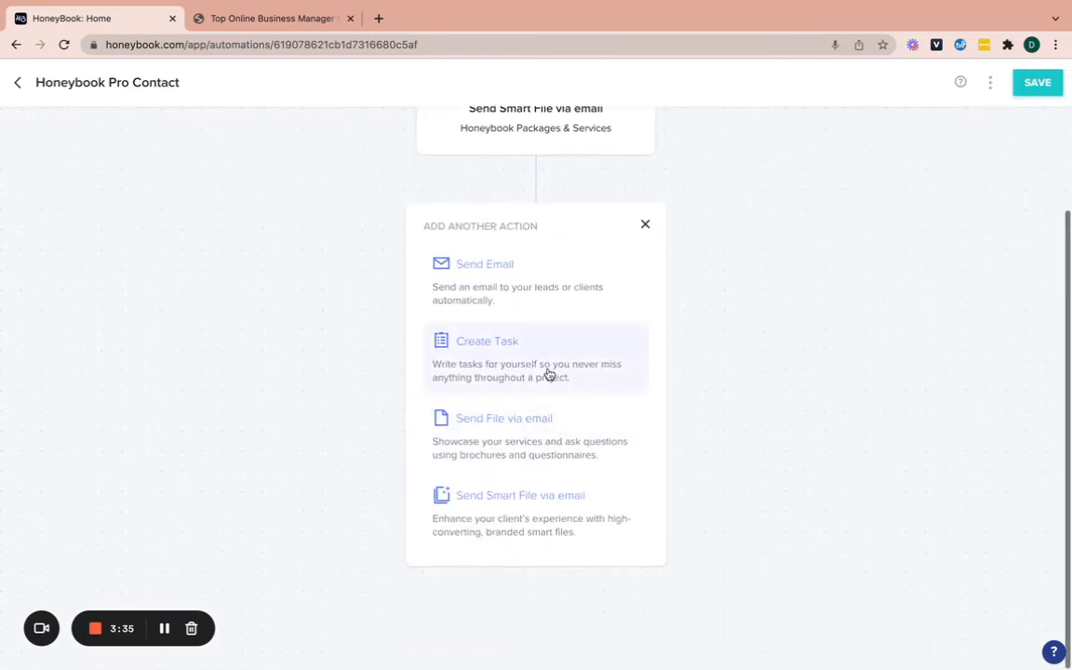
Add a Send Brochure via email step with System Setup Services and the Online Business Proposal email
left_click(514, 424)
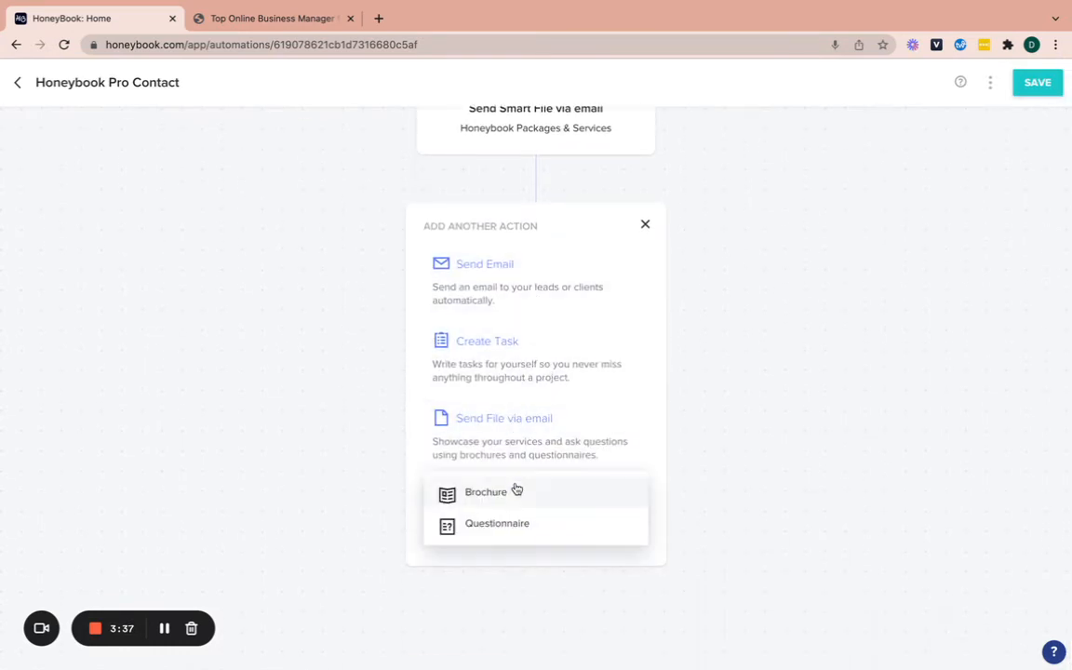
left_click(514, 491)
left_click(950, 234)
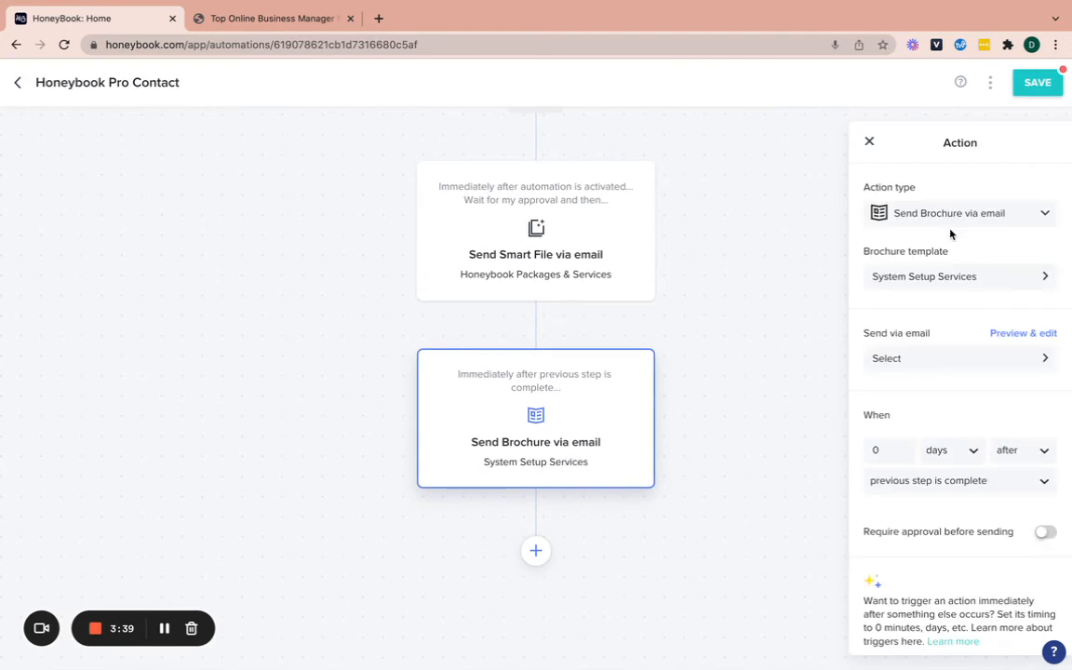
left_click(920, 359)
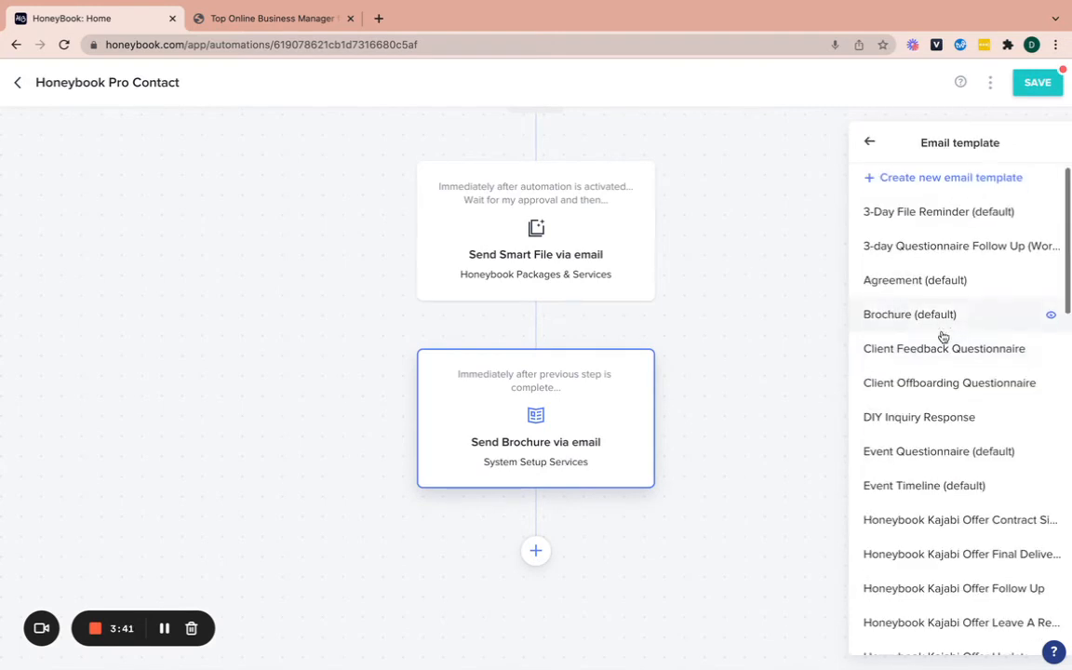
scroll(942, 337, "down", 8)
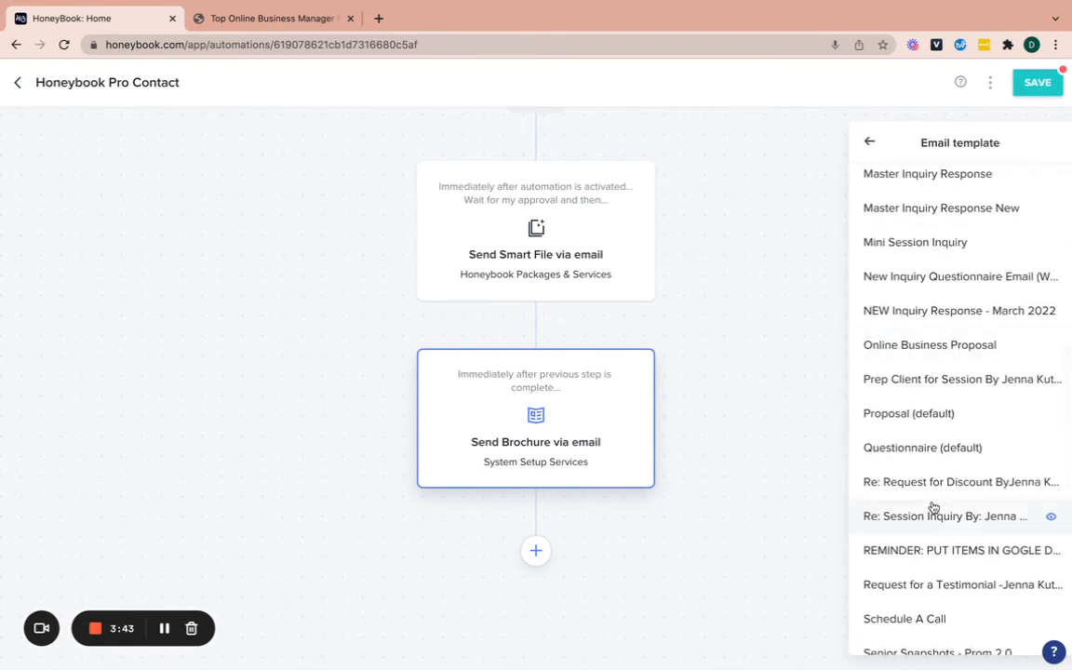
scroll(933, 508, "down", 4)
scroll(934, 507, "up", 3)
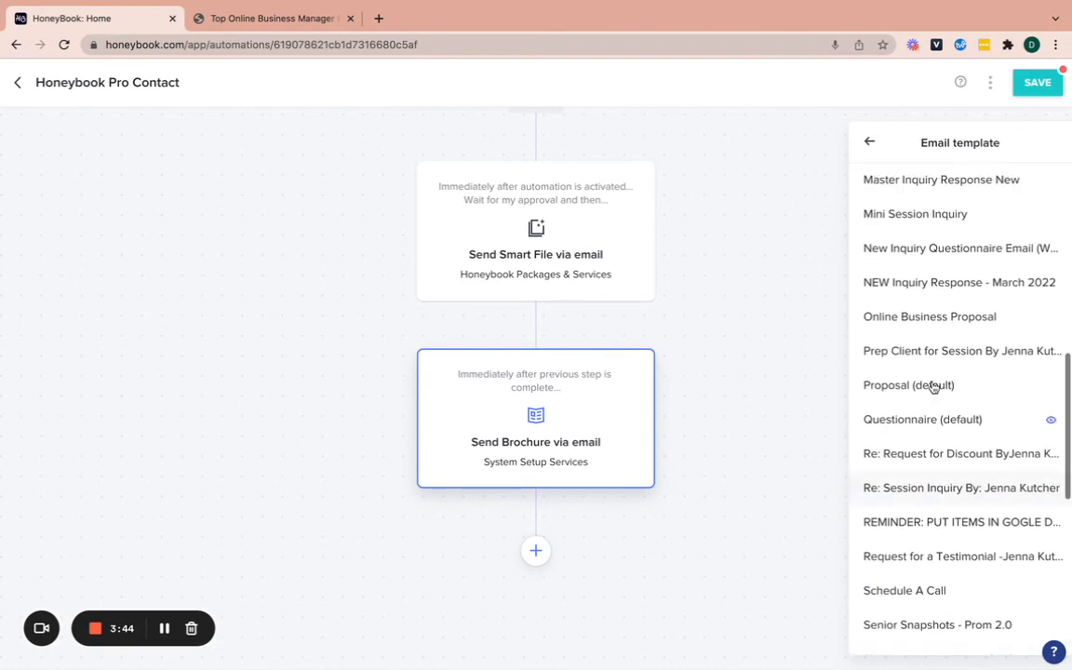
left_click(933, 316)
left_click(902, 442)
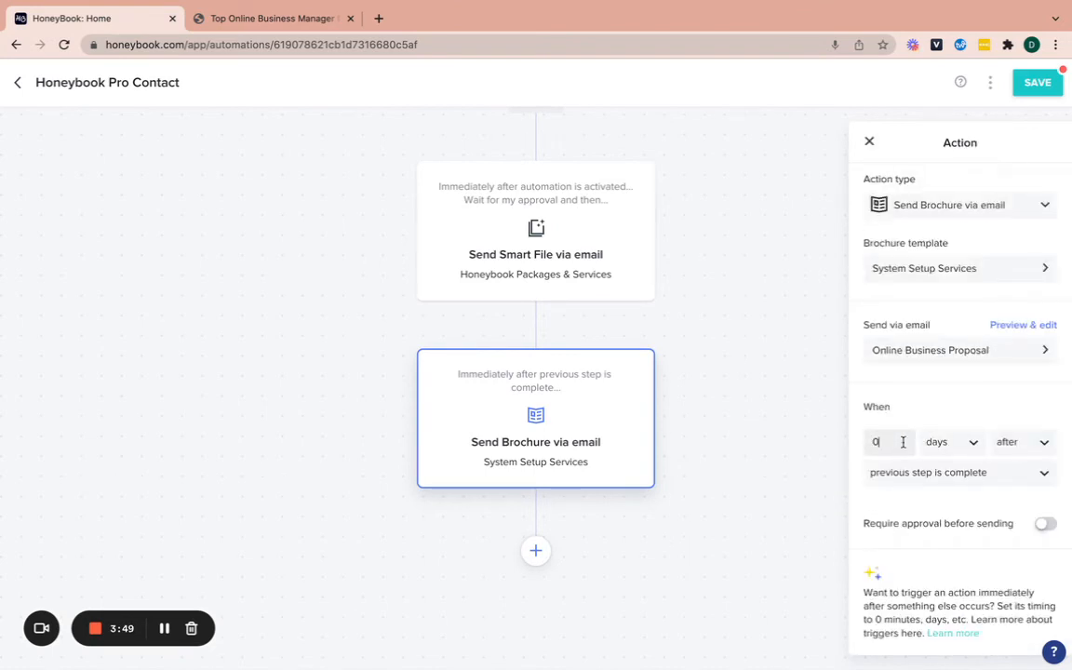
Set the brochure step's delay to 2 days, leaving Require approval before sending off
left_click(1046, 526)
double_click(886, 442)
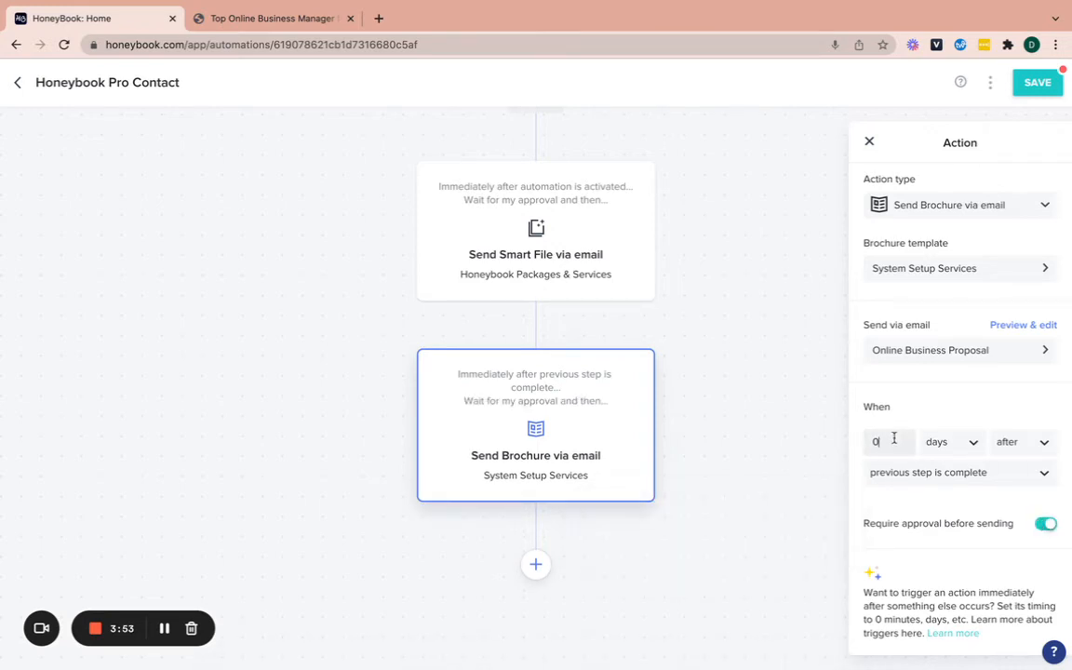
type("2")
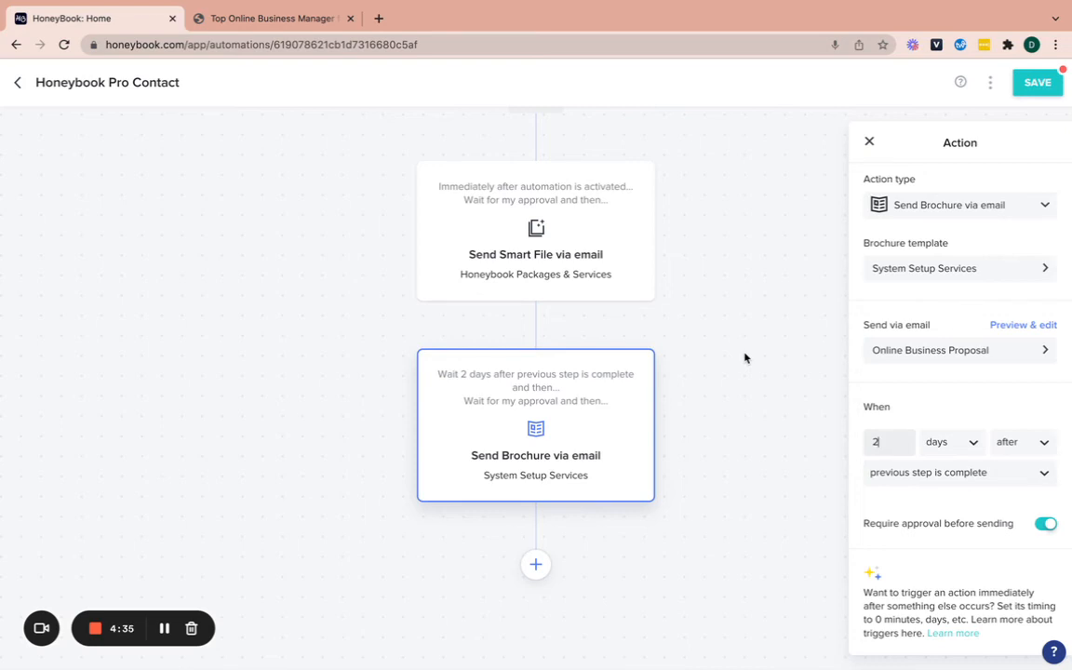
left_click(1046, 523)
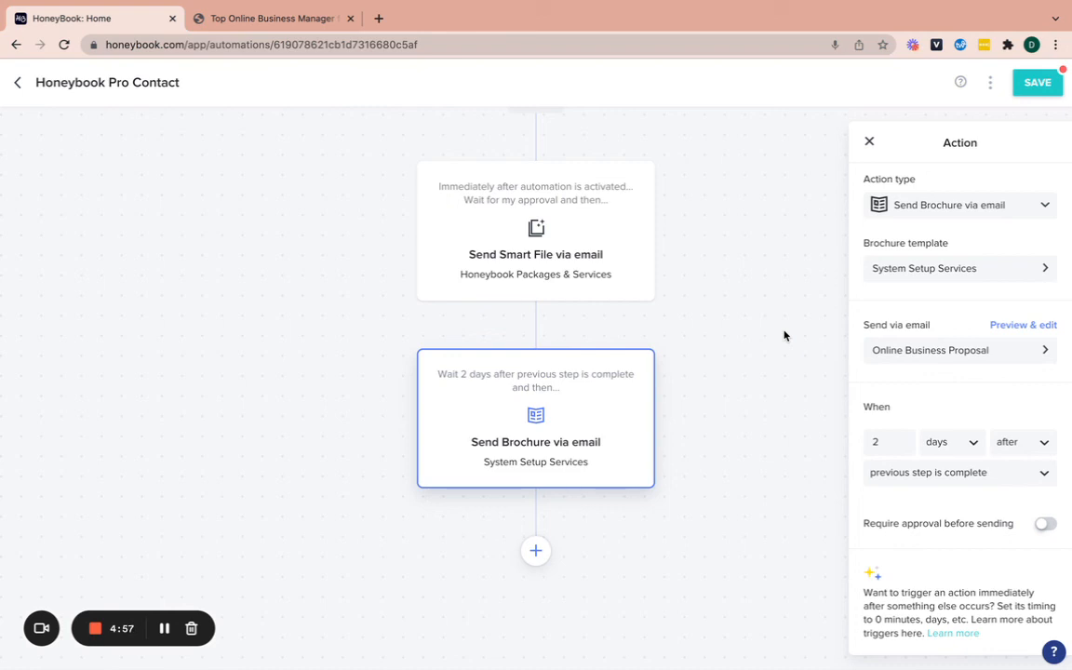
mouse_move(546, 406)
Change the step's action type to Send Email using the Online Business Proposal template
left_click(935, 206)
left_click(926, 236)
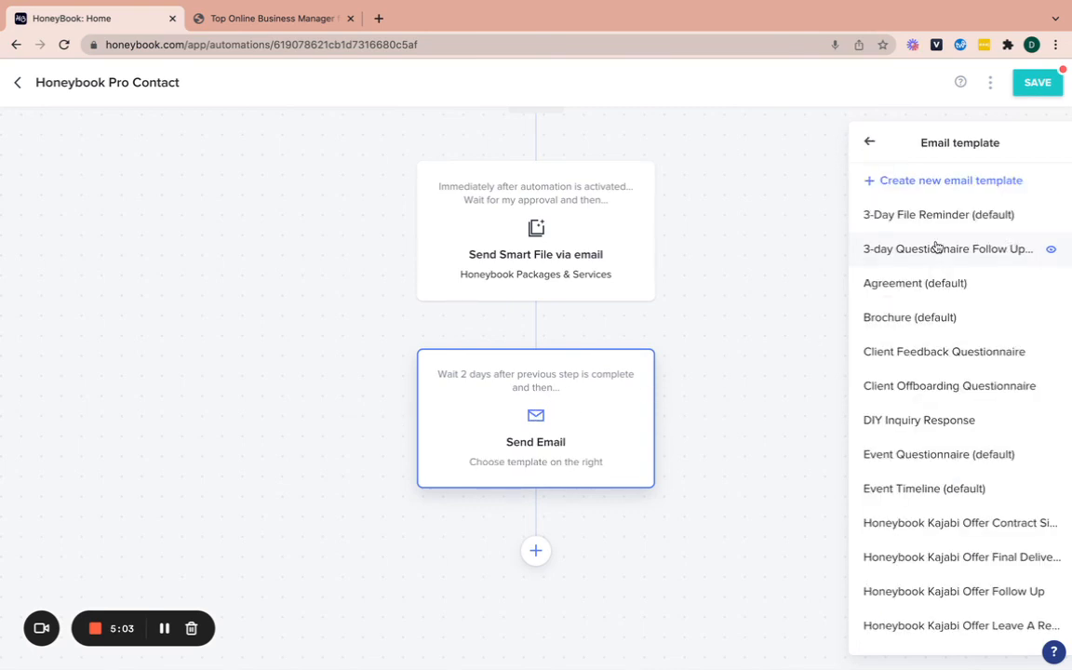
scroll(972, 451, "down", 1)
scroll(972, 451, "down", 5)
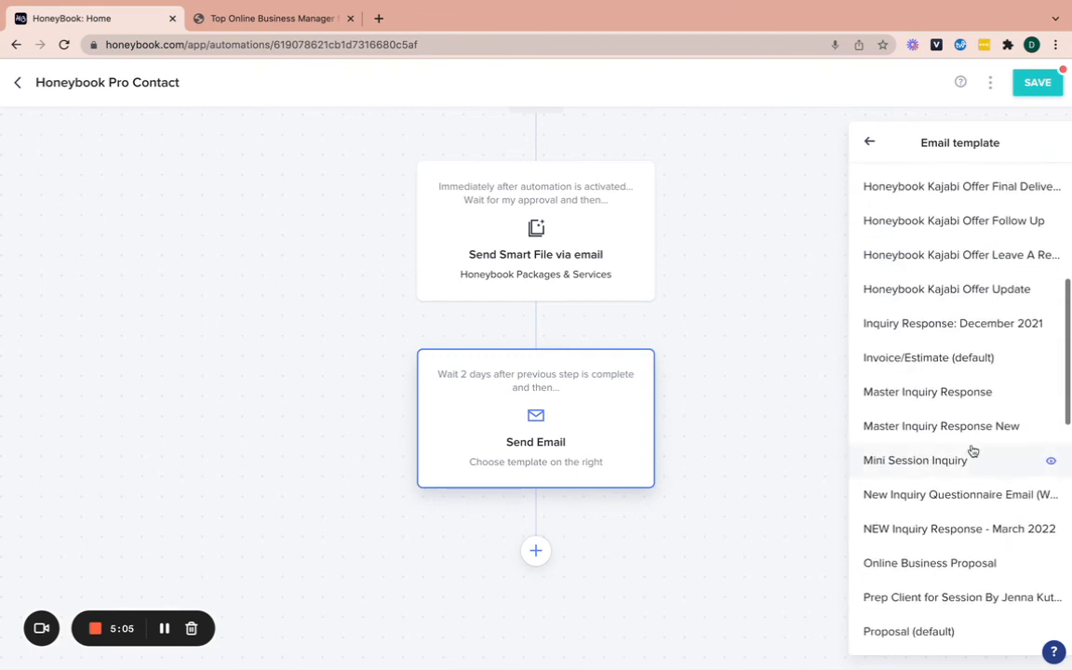
left_click(931, 354)
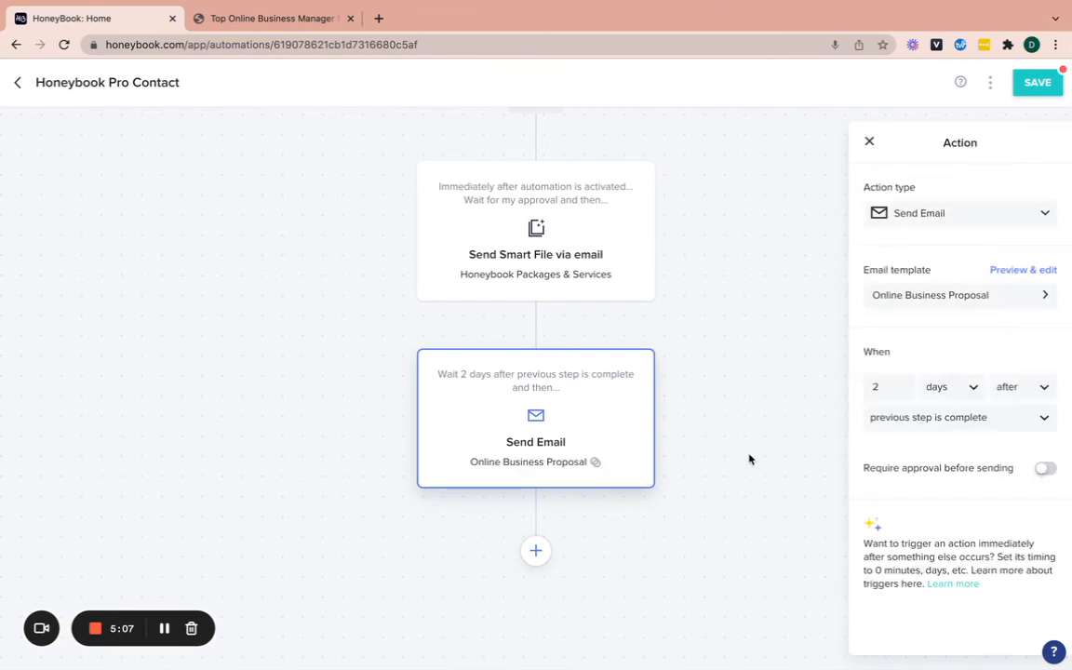